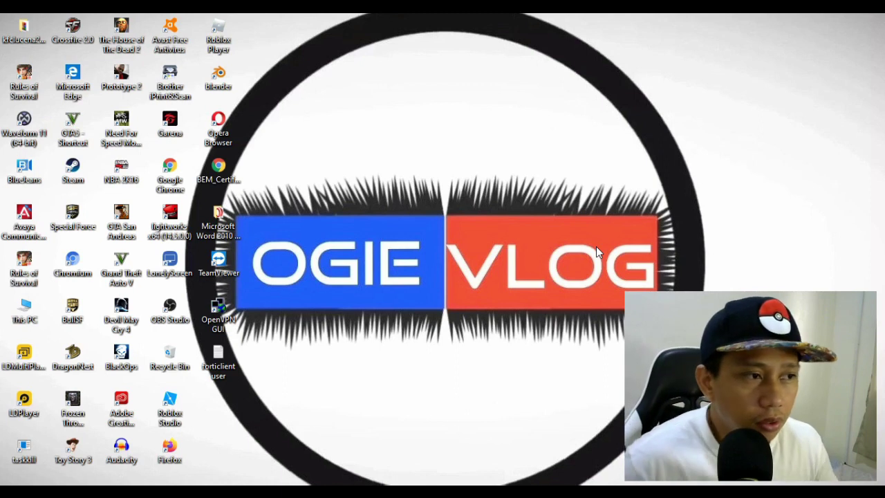
Step: Launch Chrome maximized and go to panzoid.com via the address bar suggestion
{"action": "double_click", "coordinate": [170, 169]}
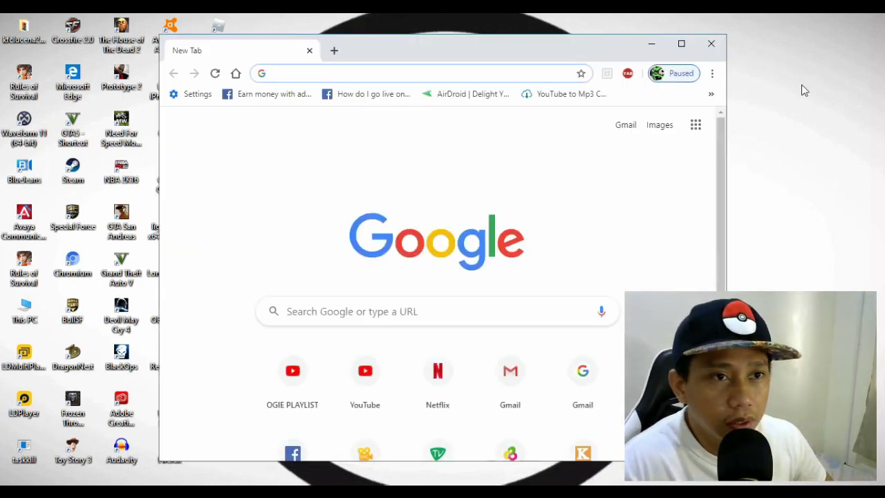
{"action": "left_click", "coordinate": [682, 44]}
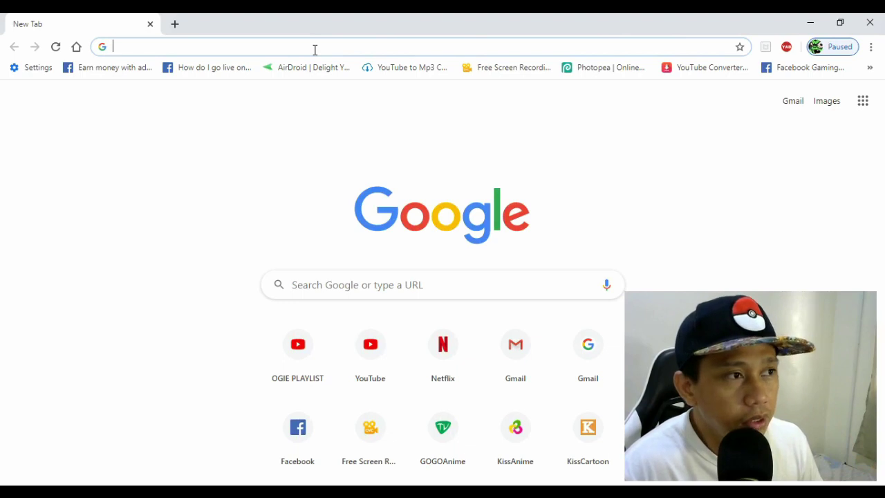
{"action": "type", "text": "pa"}
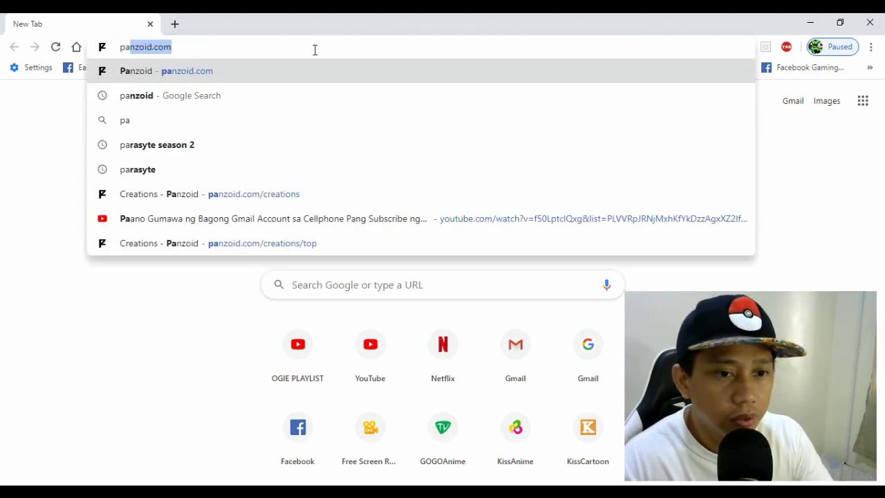
{"action": "key", "text": "Return"}
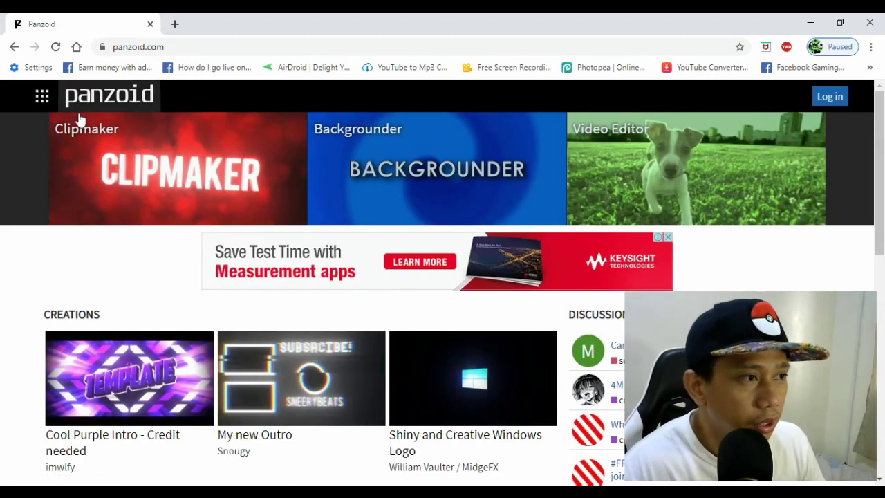
Step: Open the Creations gallery and browse its Latest, Top, Following and Trending listings
{"action": "left_click", "coordinate": [89, 318]}
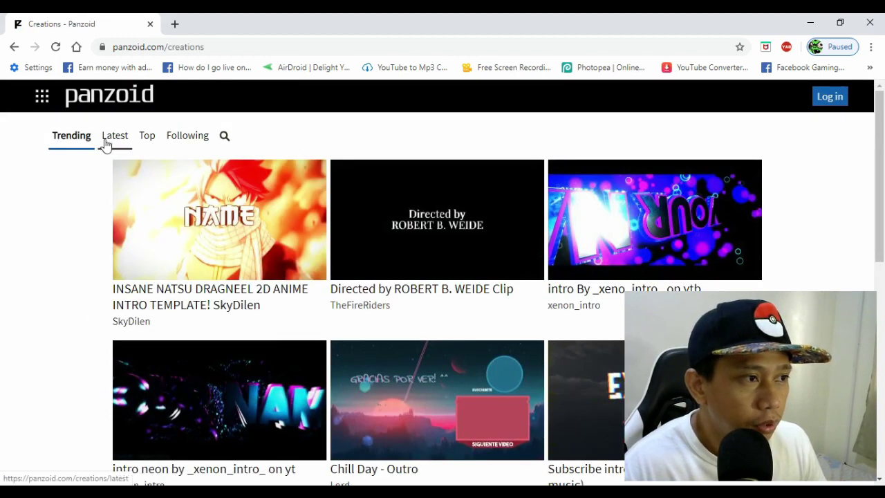
{"action": "left_click", "coordinate": [113, 142]}
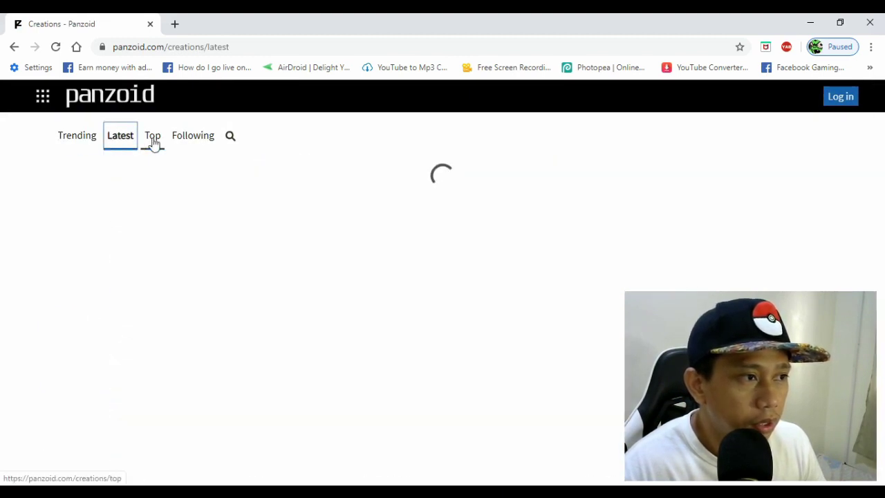
{"action": "left_click", "coordinate": [153, 143]}
{"action": "left_click", "coordinate": [183, 142]}
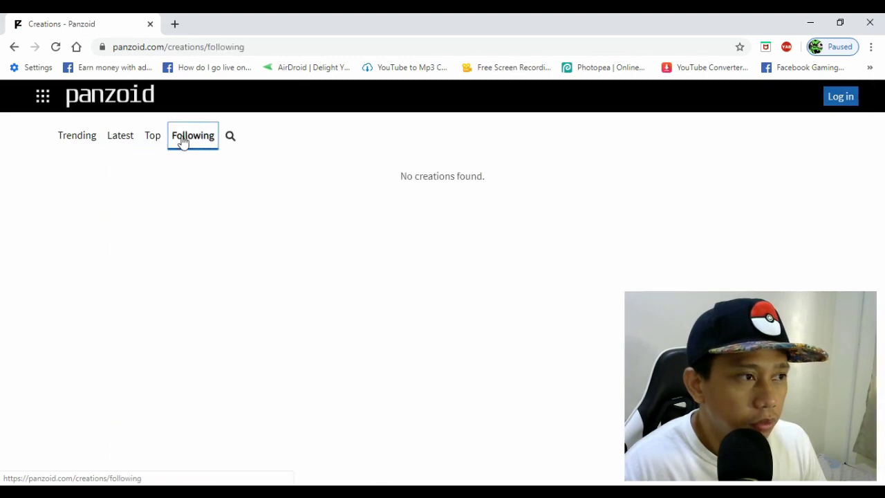
{"action": "left_click", "coordinate": [51, 96]}
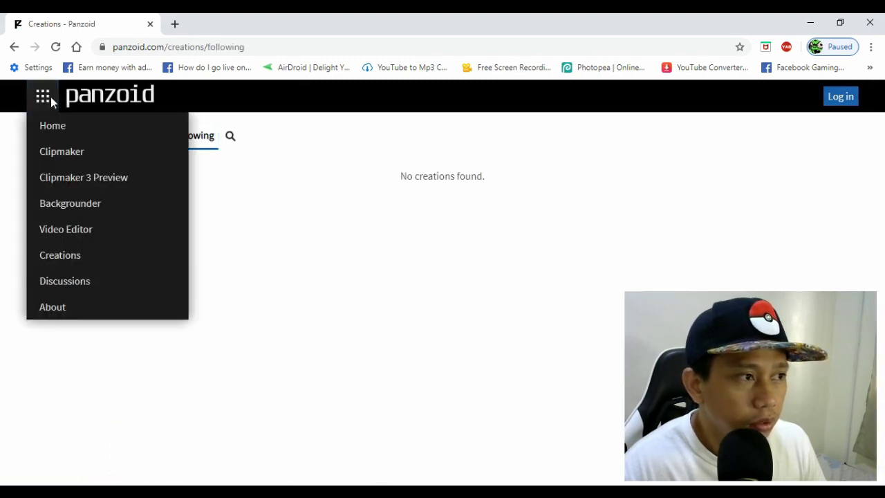
{"action": "left_click", "coordinate": [50, 102]}
{"action": "left_click", "coordinate": [78, 140]}
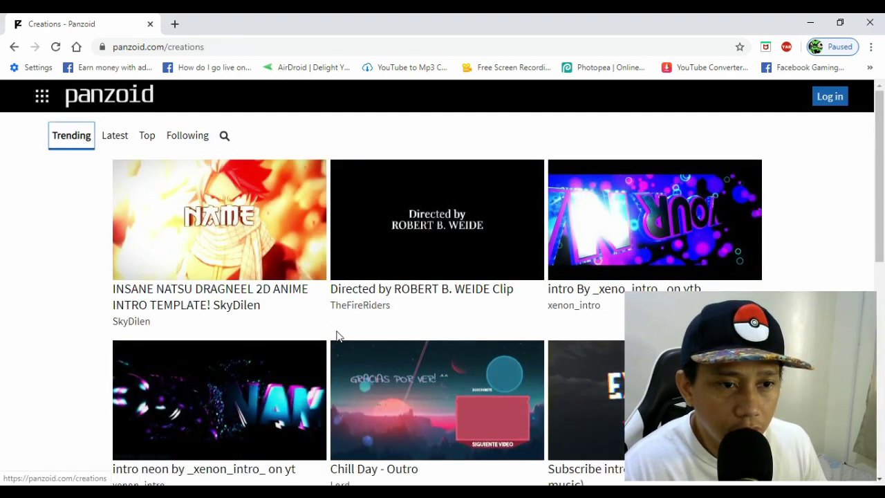
{"action": "scroll", "coordinate": [339, 336], "scroll_direction": "down", "scroll_amount": 5}
{"action": "scroll", "coordinate": [339, 361], "scroll_direction": "up", "scroll_amount": 3}
{"action": "scroll", "coordinate": [350, 362], "scroll_direction": "up", "scroll_amount": 1}
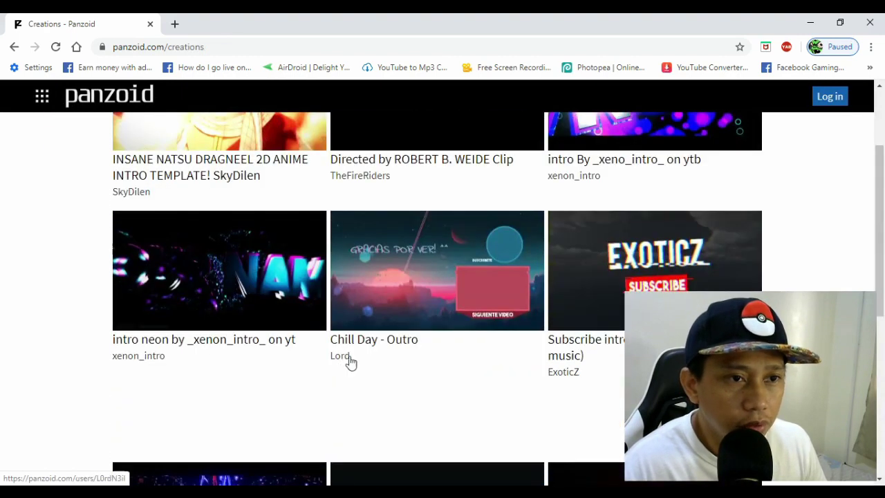
{"action": "scroll", "coordinate": [353, 360], "scroll_direction": "up", "scroll_amount": 2}
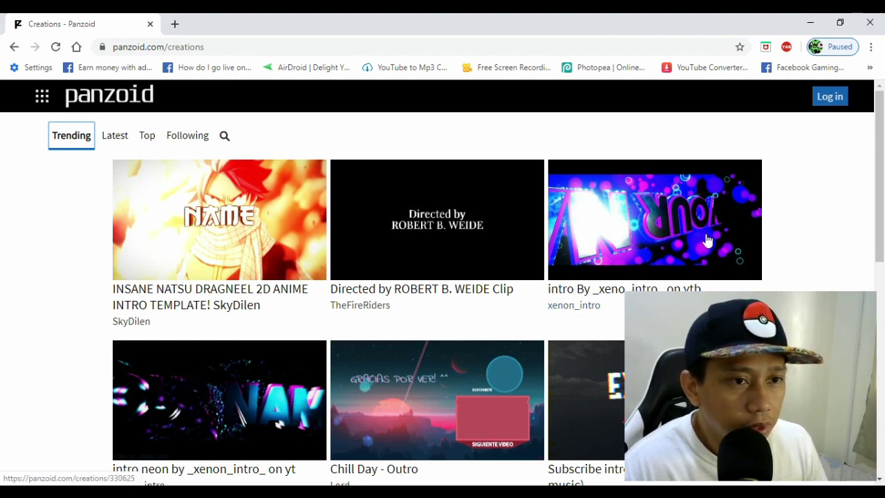
Step: Look over the intro by _xeno_intro_ creation, then return to the gallery
{"action": "left_click", "coordinate": [608, 228]}
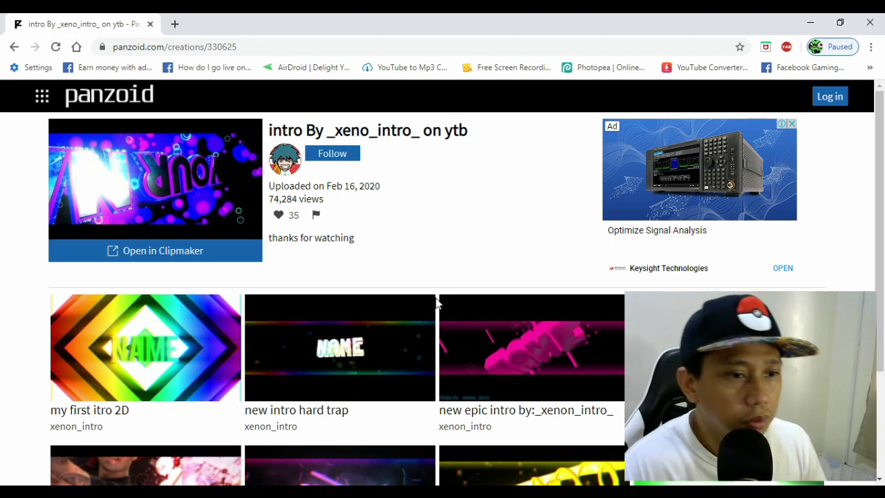
{"action": "scroll", "coordinate": [436, 304], "scroll_direction": "down", "scroll_amount": 2}
{"action": "scroll", "coordinate": [437, 306], "scroll_direction": "up", "scroll_amount": 3}
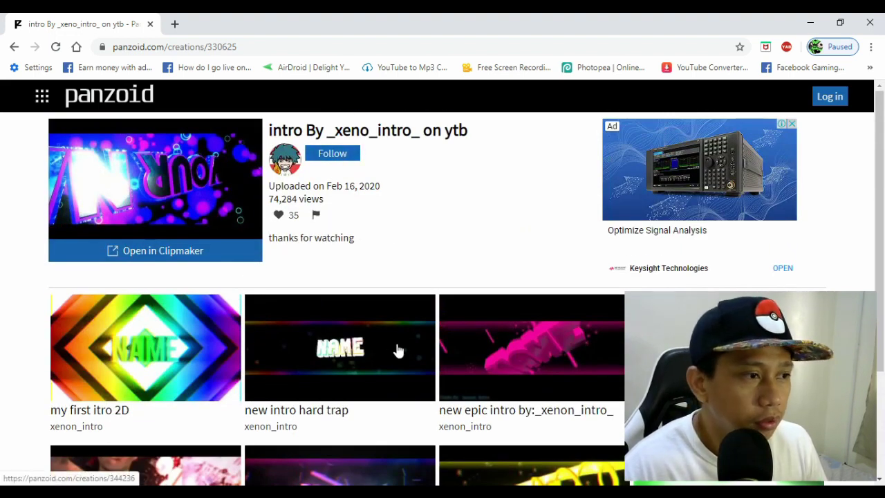
{"action": "scroll", "coordinate": [415, 389], "scroll_direction": "down", "scroll_amount": 2}
{"action": "scroll", "coordinate": [415, 389], "scroll_direction": "up", "scroll_amount": 2}
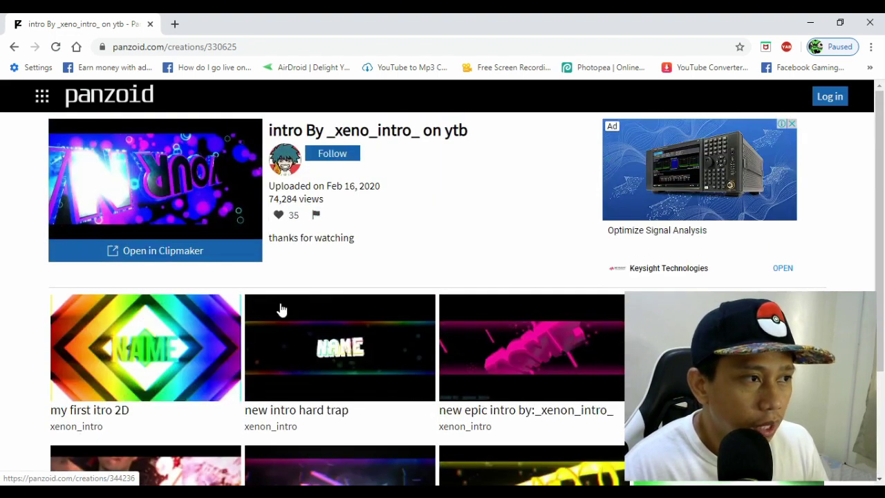
{"action": "left_click", "coordinate": [14, 46]}
{"action": "scroll", "coordinate": [408, 344], "scroll_direction": "down", "scroll_amount": 2}
{"action": "scroll", "coordinate": [408, 364], "scroll_direction": "up", "scroll_amount": 2}
Step: Switch once more through the Latest, Top, Following and Trending creation tabs
{"action": "left_click", "coordinate": [103, 141]}
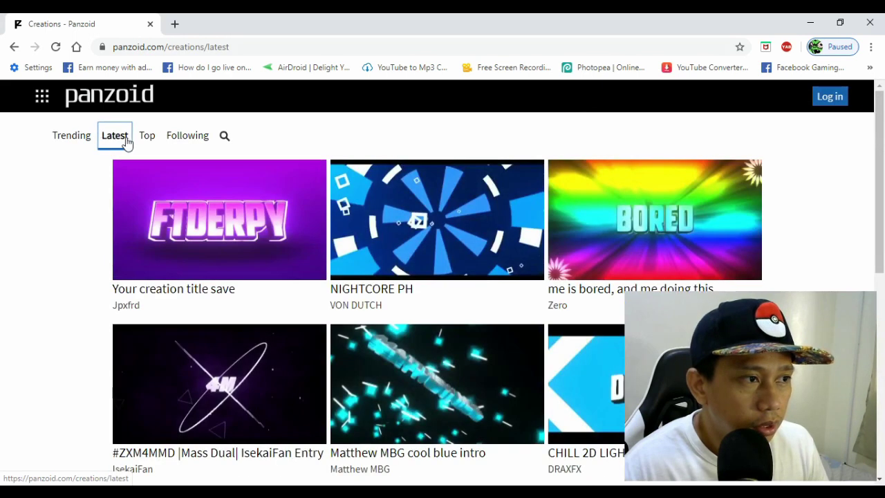
{"action": "left_click", "coordinate": [147, 139]}
{"action": "left_click", "coordinate": [181, 139]}
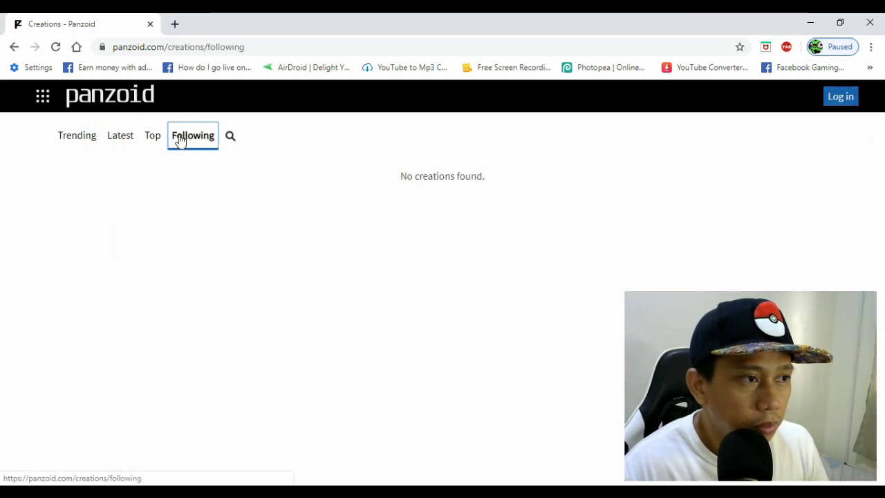
{"action": "left_click", "coordinate": [61, 142]}
{"action": "scroll", "coordinate": [253, 336], "scroll_direction": "down", "scroll_amount": 2}
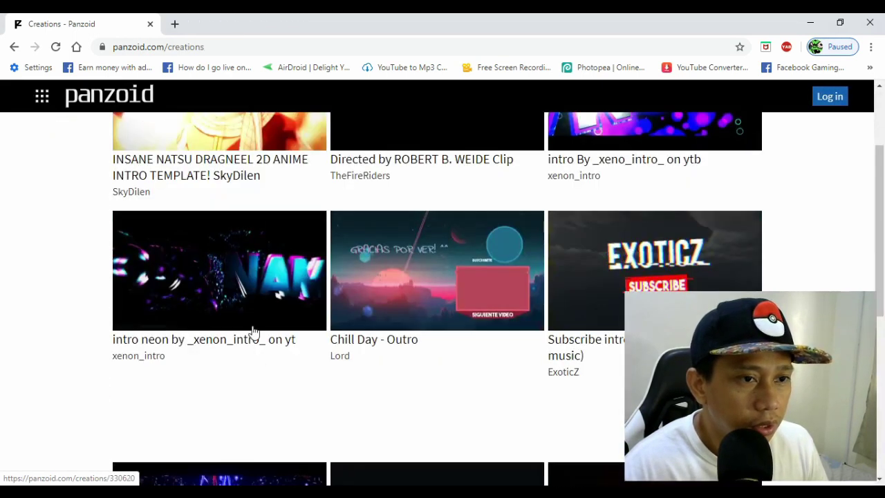
{"action": "scroll", "coordinate": [536, 261], "scroll_direction": "up", "scroll_amount": 2}
Step: Reopen the _xeno_intro_ creation and go to its 'epic yellow intro' page
{"action": "left_click", "coordinate": [645, 215]}
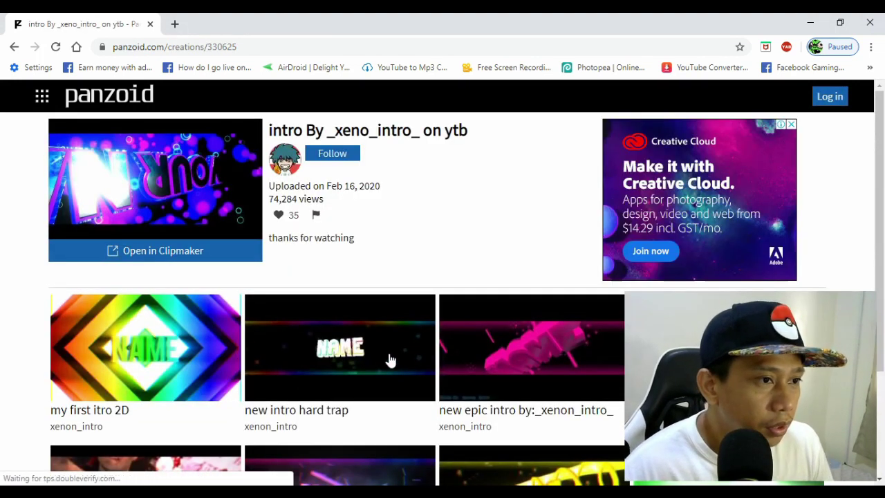
{"action": "scroll", "coordinate": [399, 356], "scroll_direction": "down", "scroll_amount": 2}
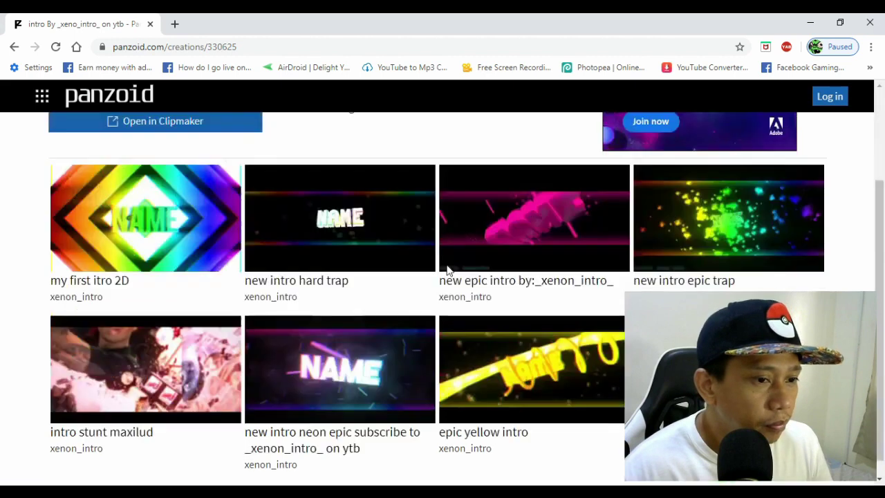
{"action": "left_click", "coordinate": [524, 360]}
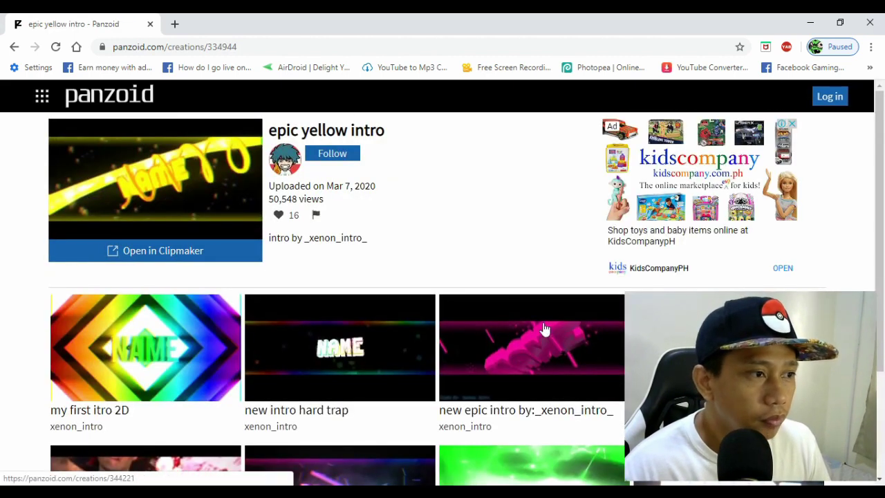
Step: Load the epic yellow intro into Clipmaker and preview its animation
{"action": "left_click", "coordinate": [160, 255]}
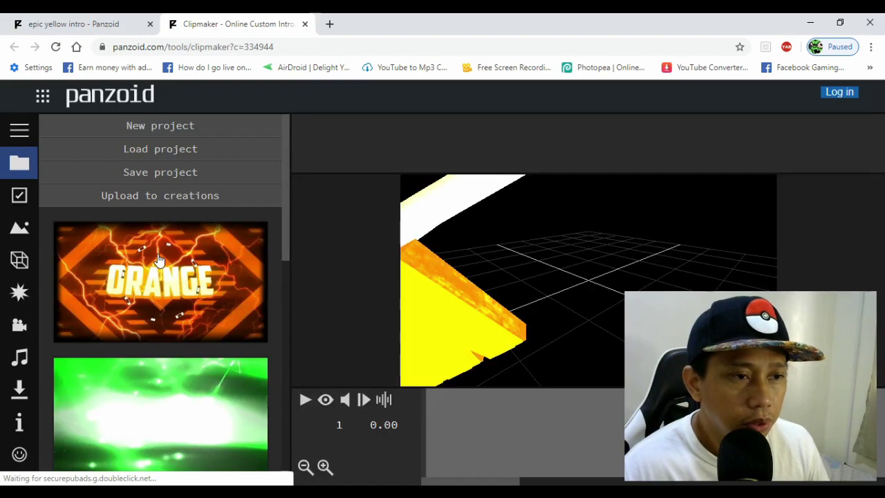
{"action": "left_click", "coordinate": [305, 401]}
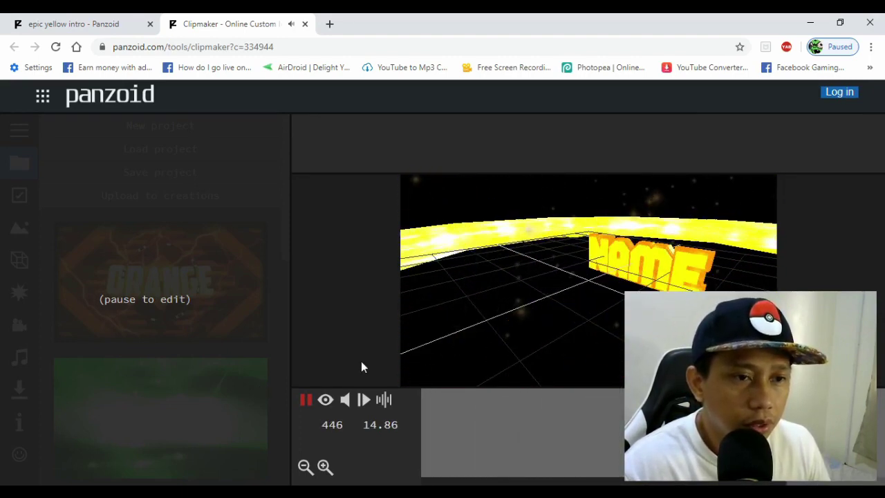
{"action": "key", "text": "space"}
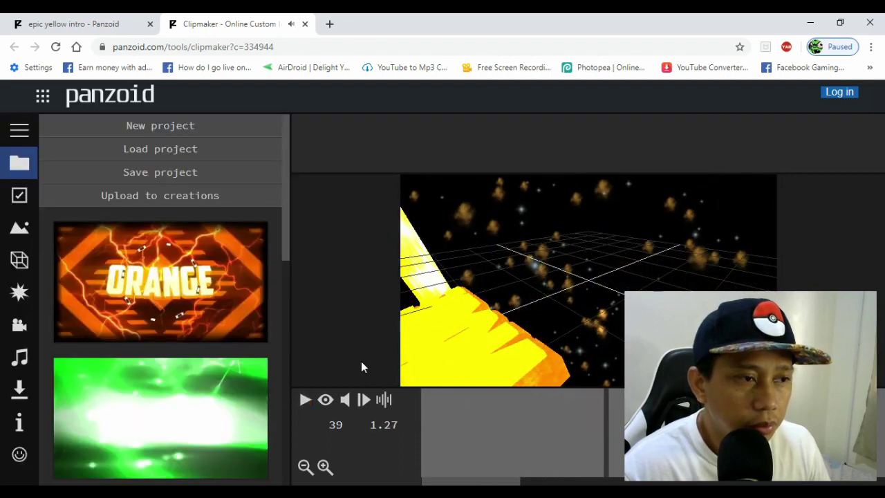
Step: Show the scene object list and orbit the paused preview to face the NAME text
{"action": "left_click", "coordinate": [19, 260]}
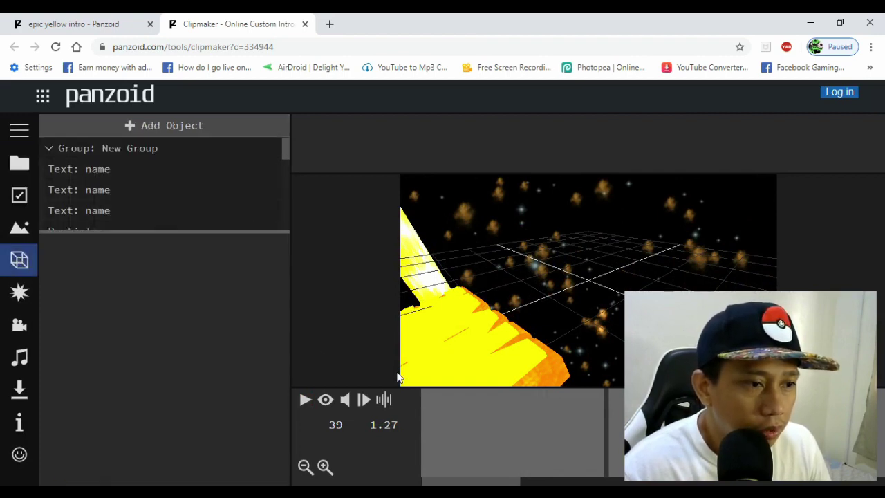
{"action": "left_click", "coordinate": [305, 401]}
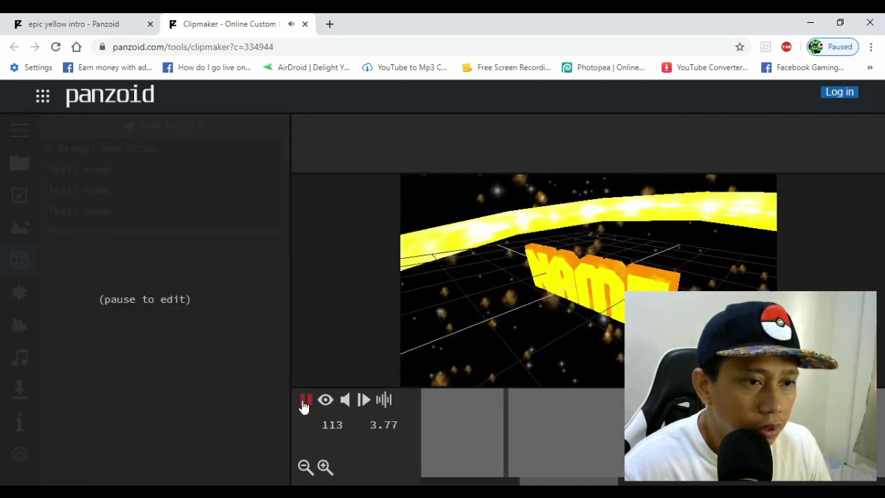
{"action": "left_click", "coordinate": [305, 403]}
{"action": "left_click_drag", "start_coordinate": [476, 334], "coordinate": [536, 295]}
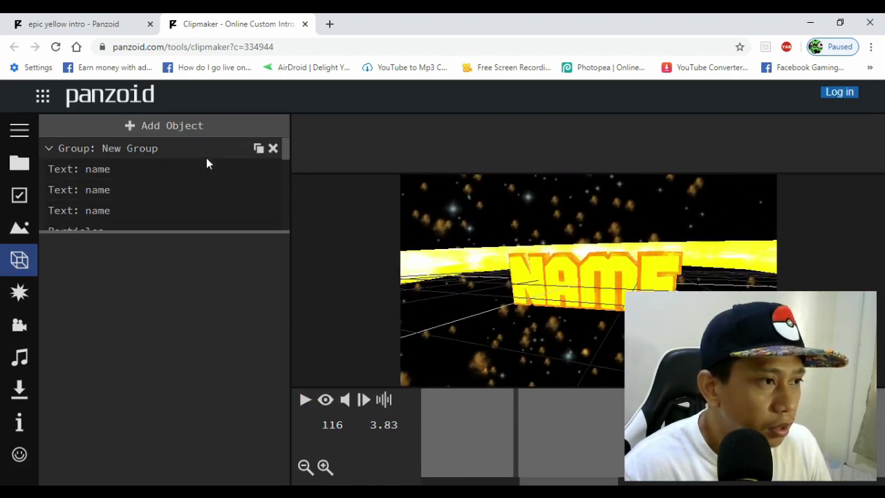
Step: Retype each of the three Text layers' placeholder as 'Ogie Vlog', then play the preview
{"action": "left_click", "coordinate": [117, 171]}
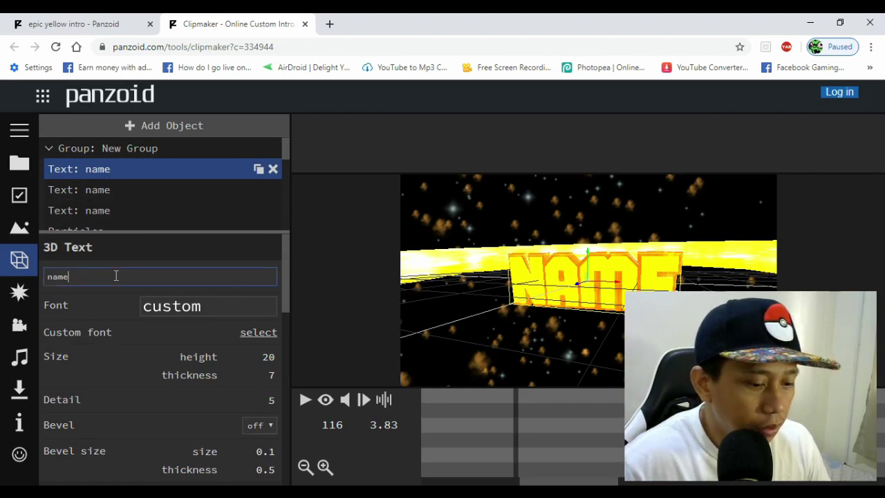
{"action": "key", "text": "BackSpace"}
{"action": "key", "text": "BackSpace"}
{"action": "key", "text": "BackSpace"}
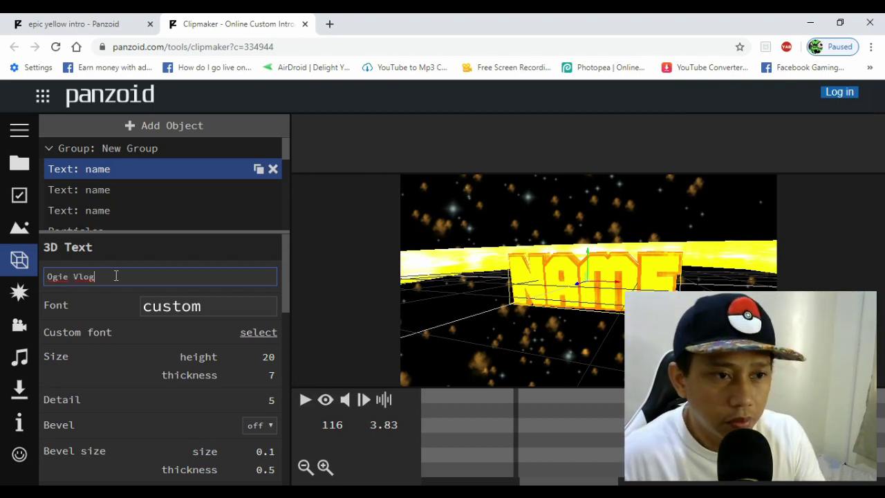
{"action": "key", "text": "Return"}
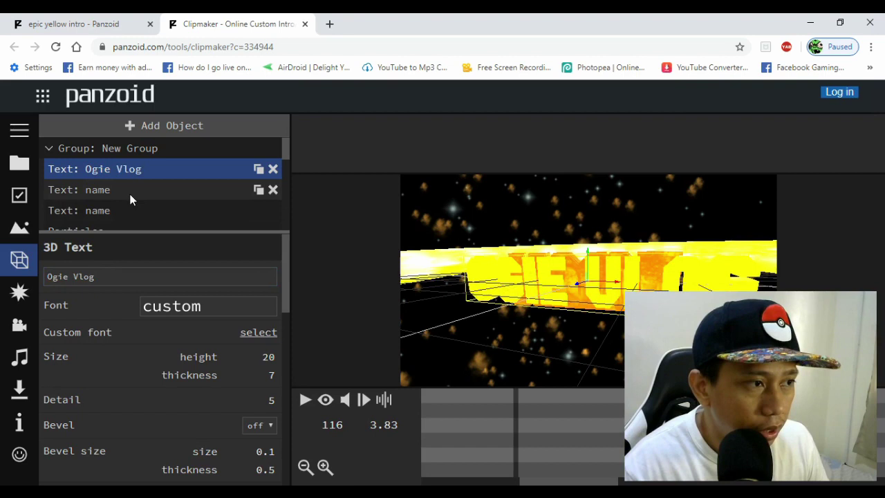
{"action": "left_click", "coordinate": [130, 194]}
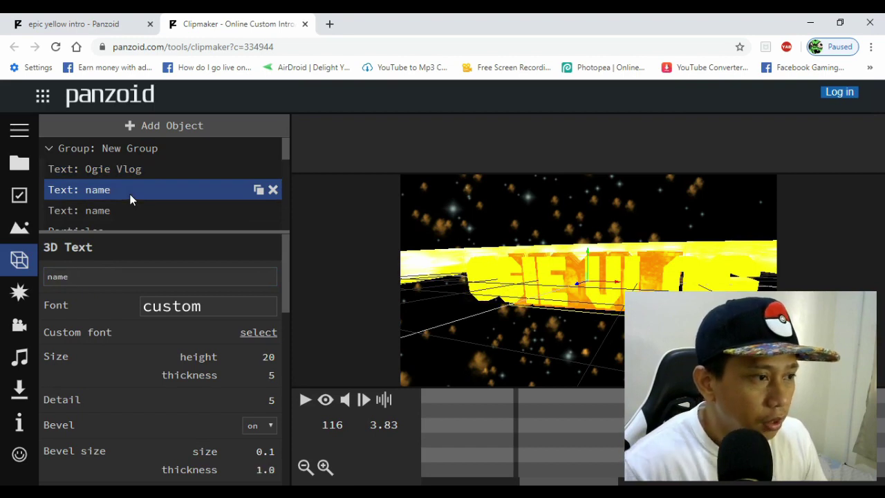
{"action": "left_click", "coordinate": [83, 278]}
{"action": "key", "text": "BackSpace"}
{"action": "key", "text": "BackSpace"}
{"action": "type", "text": "Ogie Vlog"}
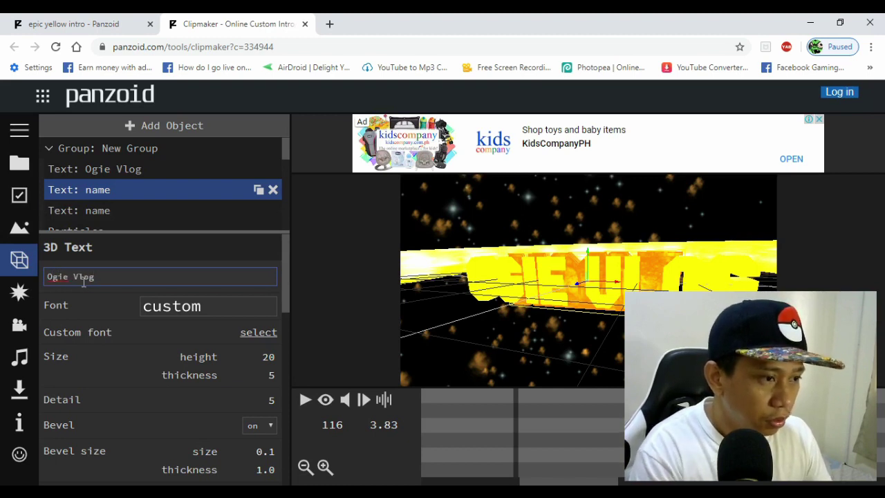
{"action": "key", "text": "Return"}
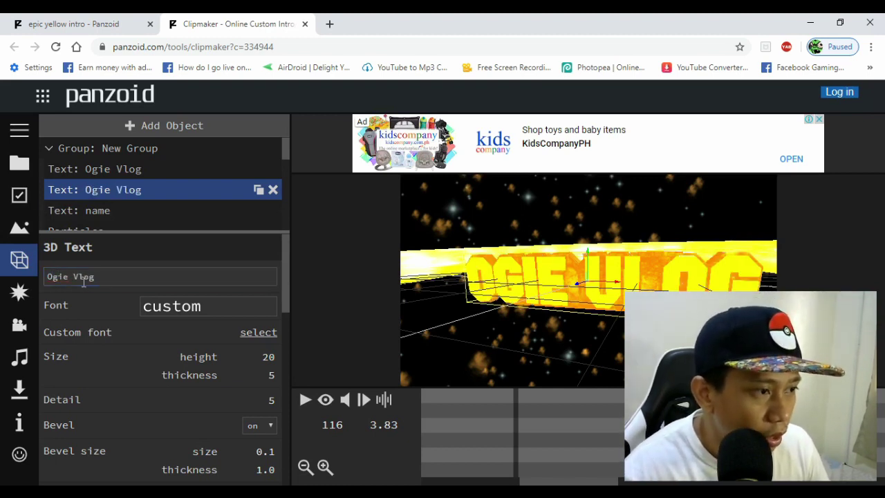
{"action": "left_click", "coordinate": [112, 211]}
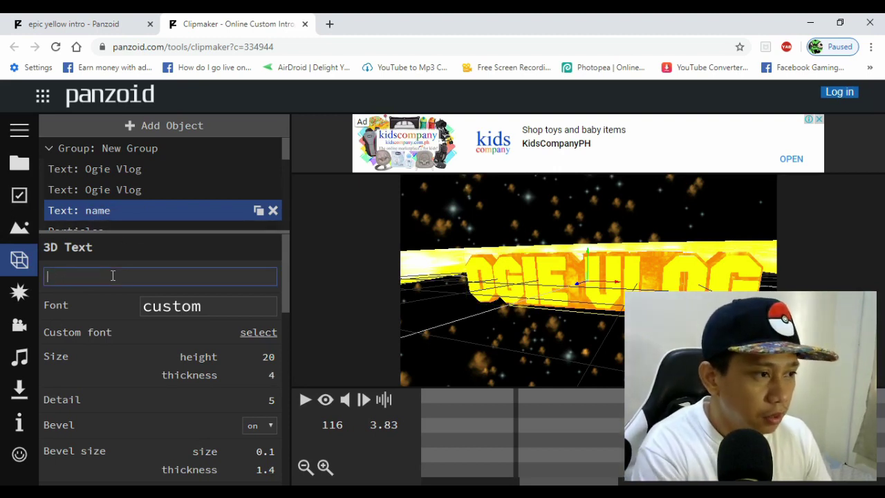
{"action": "type", "text": "Ogie Vlog"}
{"action": "key", "text": "Return"}
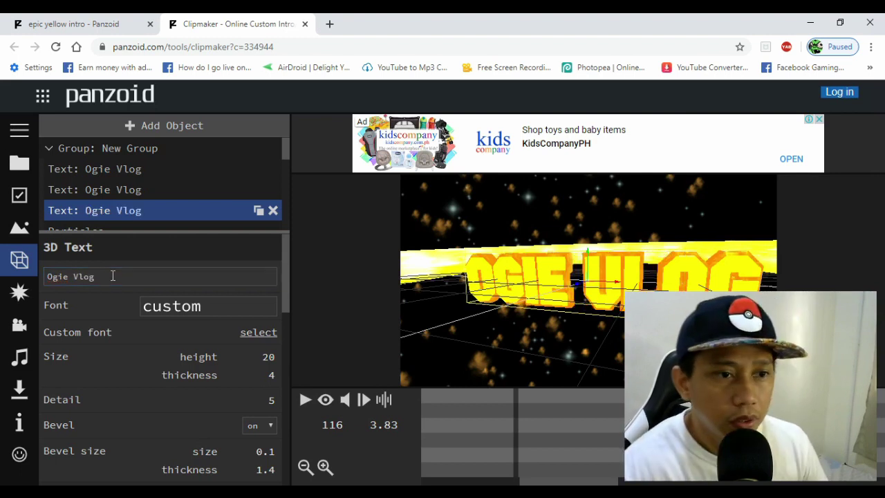
{"action": "left_click", "coordinate": [305, 400]}
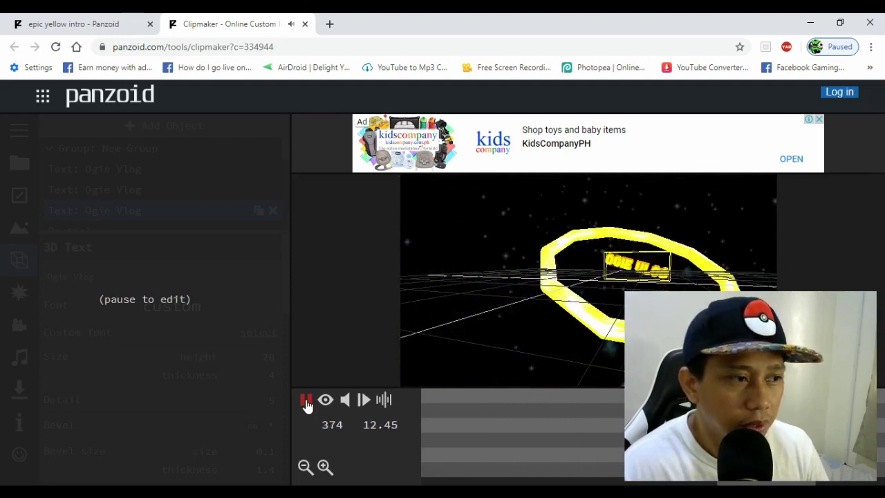
Step: Stop playback at frame 427 and orbit so the OGIE VLOG title faces front
{"action": "left_click", "coordinate": [307, 403]}
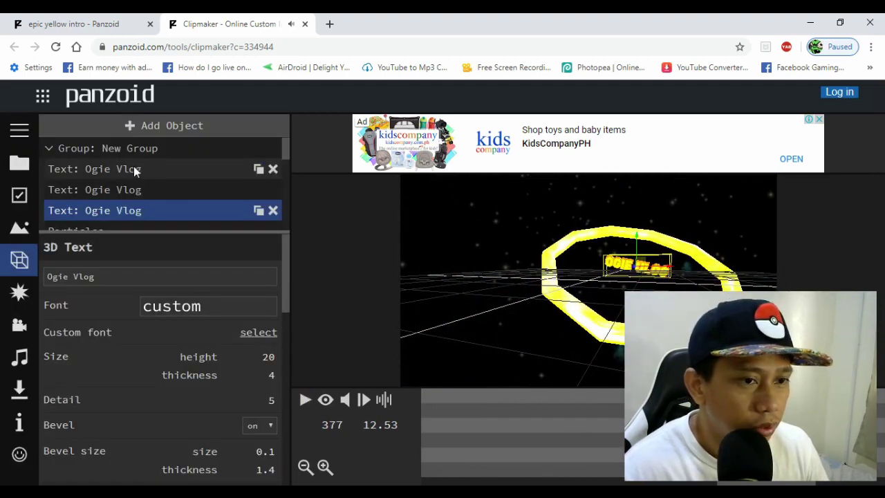
{"action": "left_click_drag", "start_coordinate": [478, 327], "coordinate": [555, 309]}
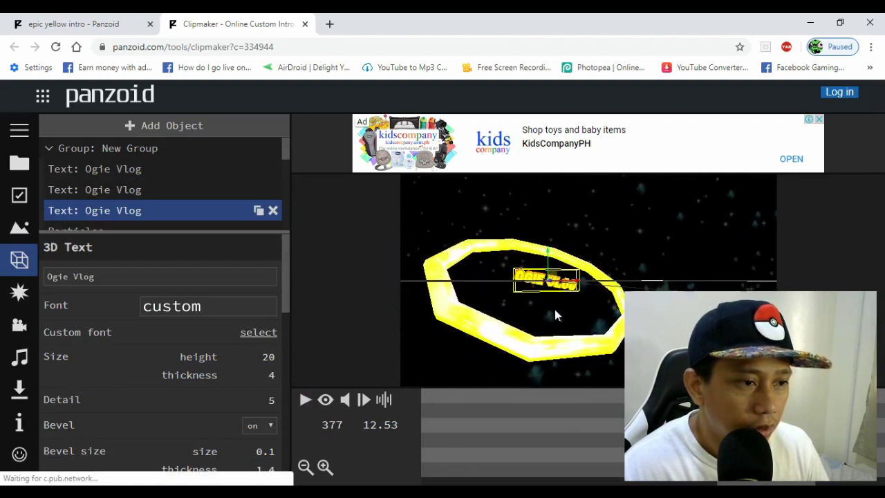
{"action": "left_click", "coordinate": [305, 401]}
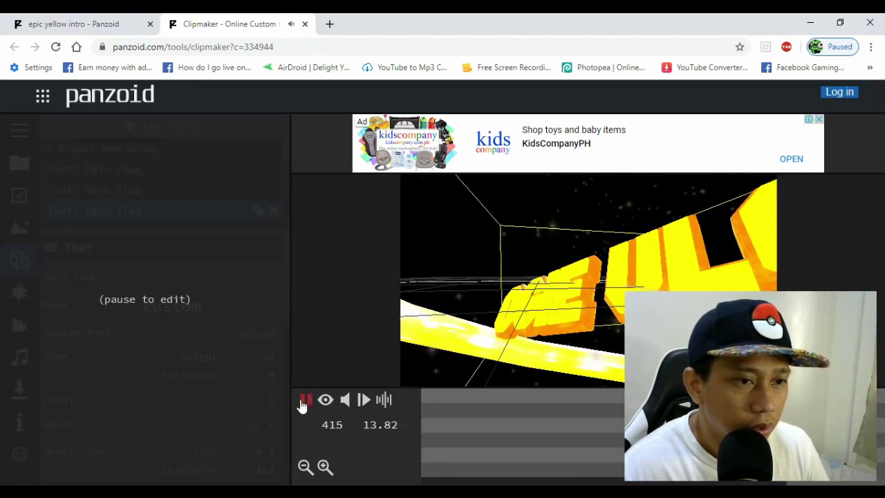
{"action": "left_click", "coordinate": [305, 401]}
{"action": "left_click_drag", "start_coordinate": [573, 341], "coordinate": [532, 335]}
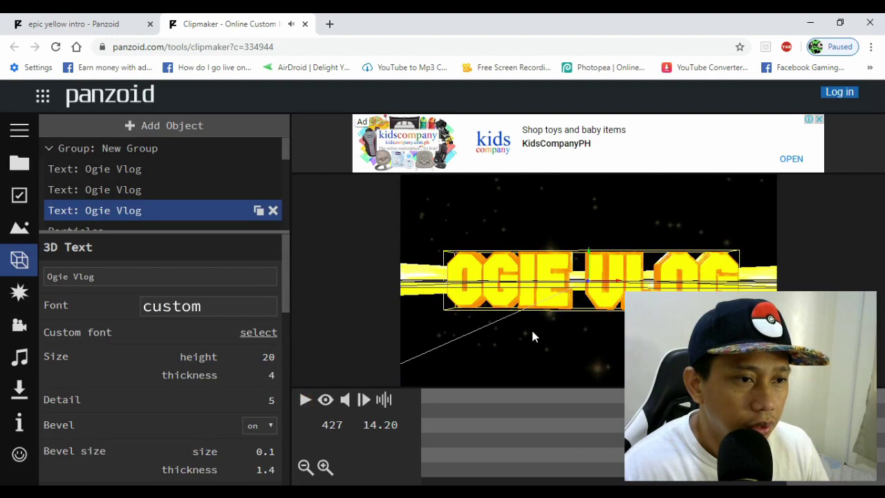
Step: Set the first text layer's Color and Emissive to green (#008000)
{"action": "left_click", "coordinate": [140, 171]}
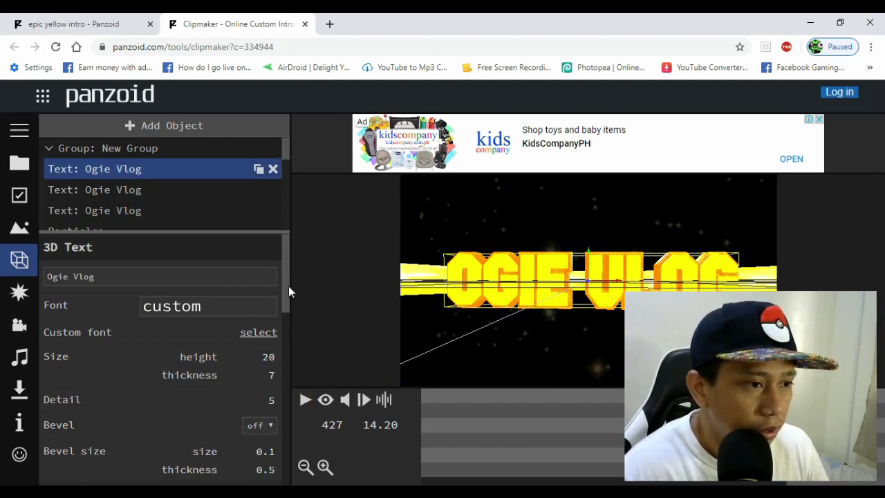
{"action": "left_click_drag", "start_coordinate": [285, 275], "coordinate": [281, 396]}
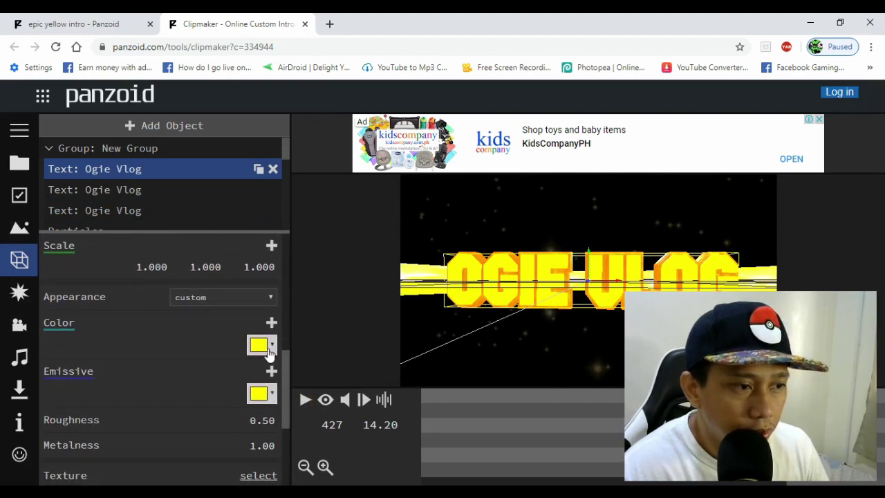
{"action": "left_click", "coordinate": [261, 346]}
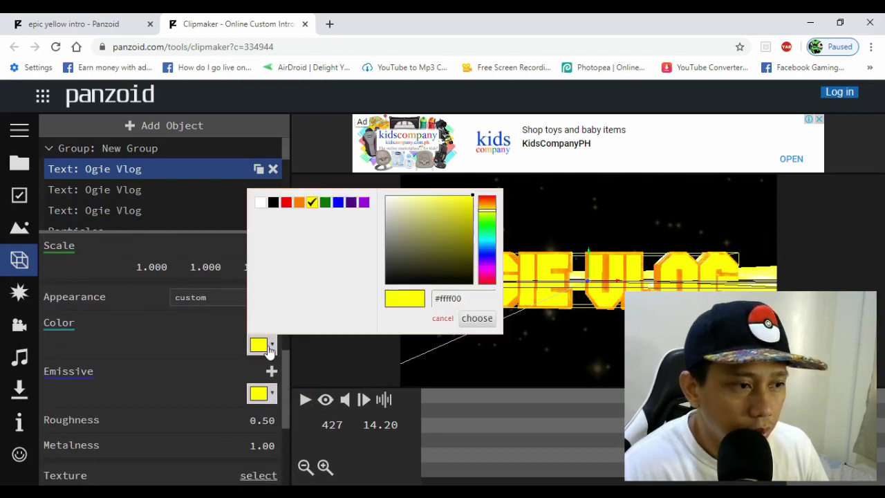
{"action": "left_click", "coordinate": [325, 203]}
{"action": "left_click", "coordinate": [477, 318]}
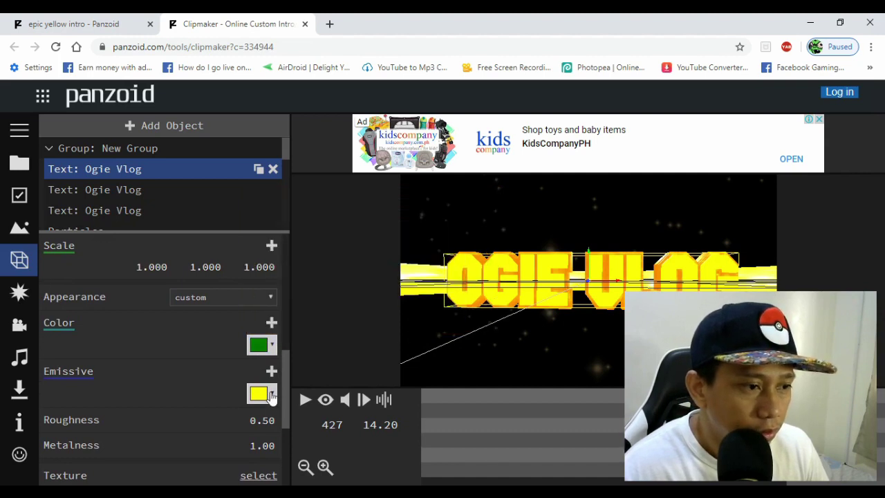
{"action": "left_click", "coordinate": [272, 395]}
{"action": "left_click", "coordinate": [327, 253]}
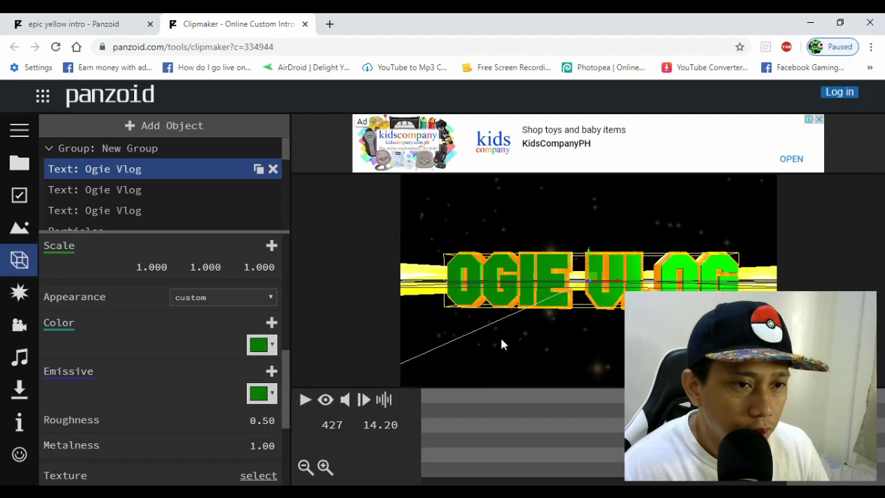
Step: Set the second text layer's Color and Emissive to red (#ff0000)
{"action": "left_click", "coordinate": [159, 198]}
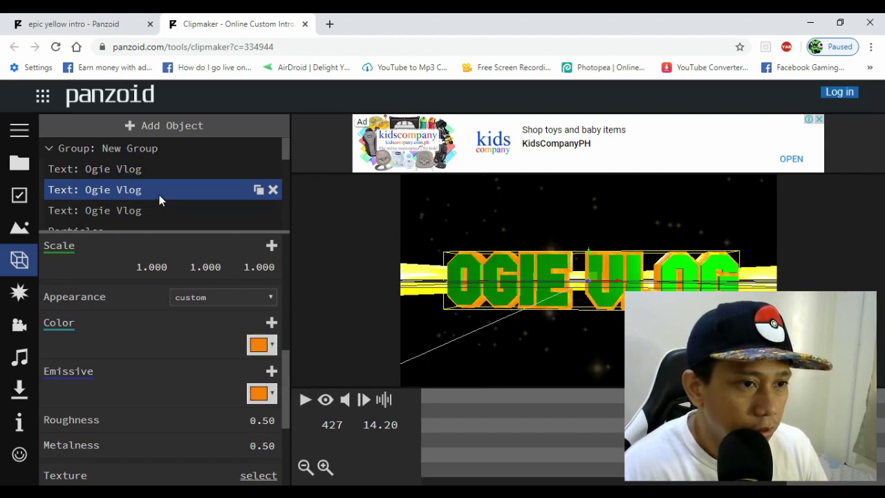
{"action": "left_click", "coordinate": [275, 352]}
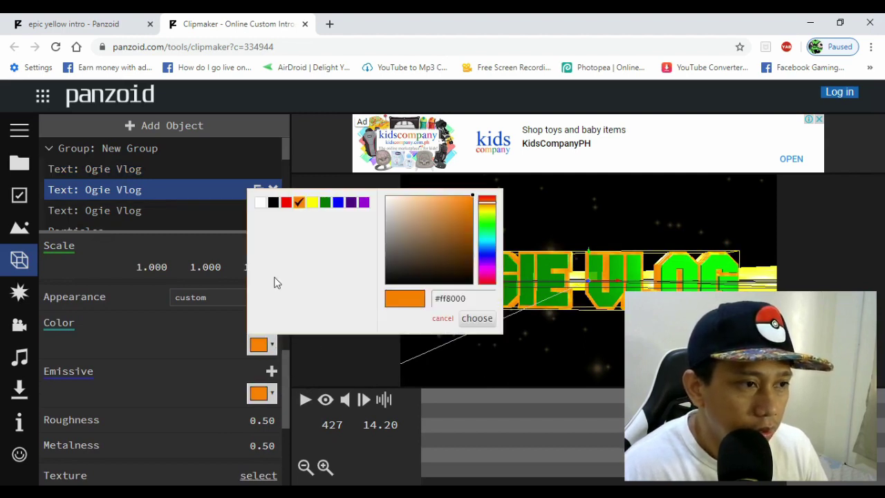
{"action": "left_click", "coordinate": [286, 203]}
{"action": "left_click", "coordinate": [477, 319]}
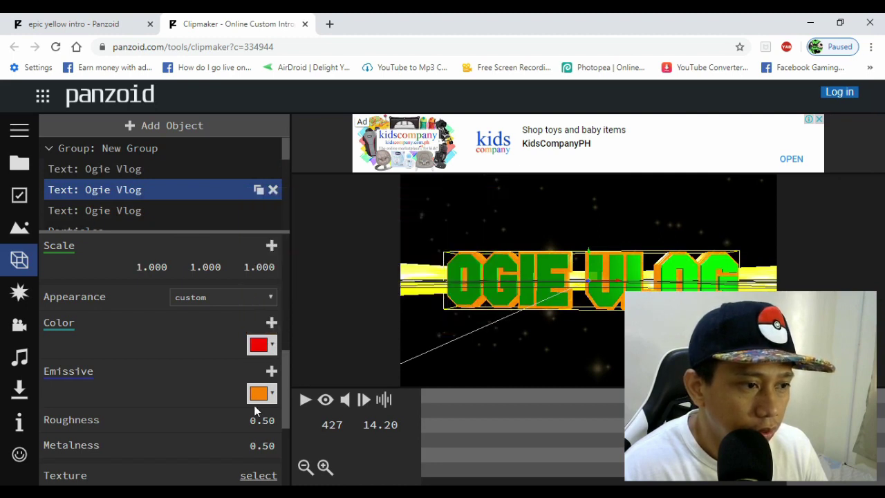
{"action": "left_click", "coordinate": [272, 394]}
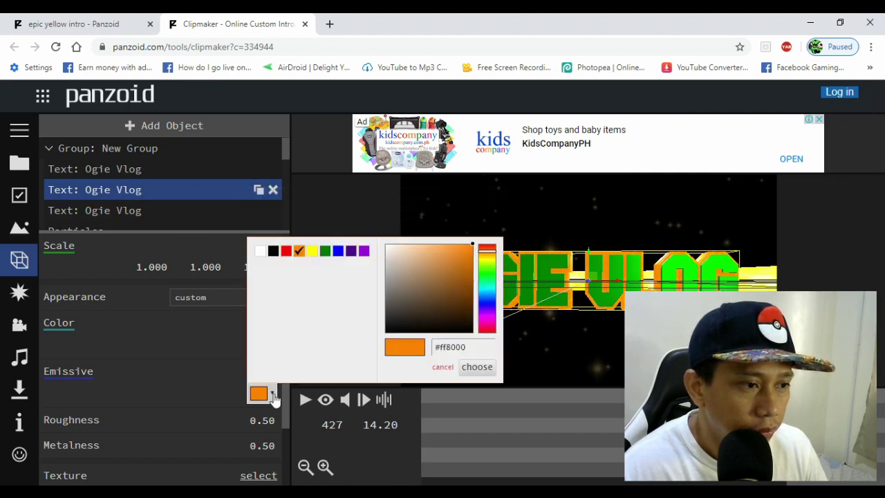
{"action": "left_click", "coordinate": [286, 252]}
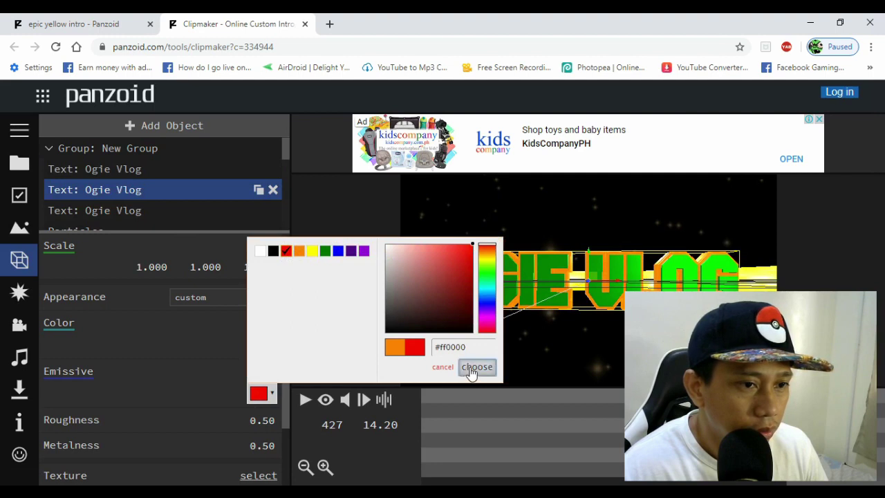
{"action": "left_click", "coordinate": [477, 368]}
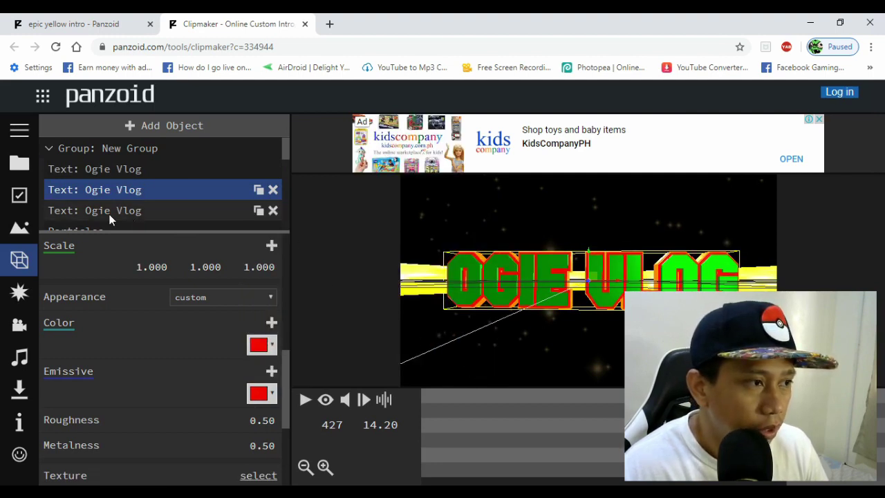
{"action": "left_click", "coordinate": [153, 211]}
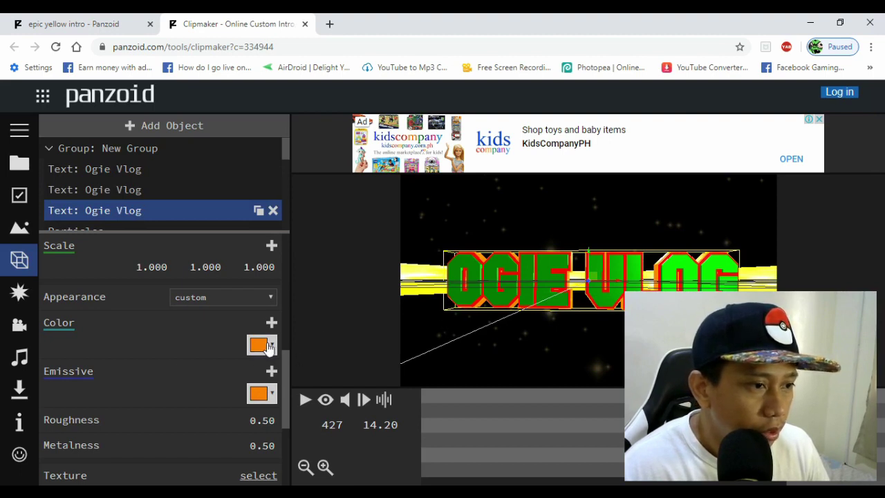
Step: Set the third text layer's Color and Emissive to yellow (#ffff00)
{"action": "left_click", "coordinate": [269, 347]}
{"action": "left_click", "coordinate": [313, 204]}
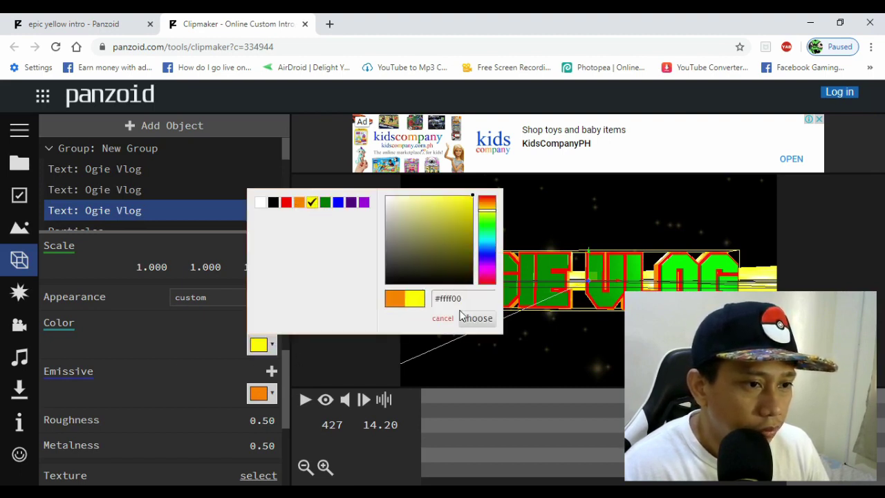
{"action": "left_click", "coordinate": [473, 318]}
{"action": "left_click", "coordinate": [259, 394]}
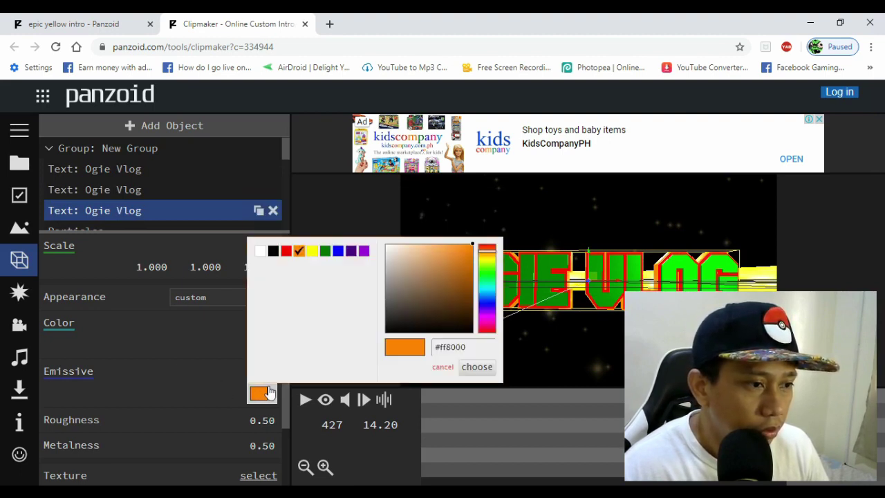
{"action": "left_click", "coordinate": [313, 252]}
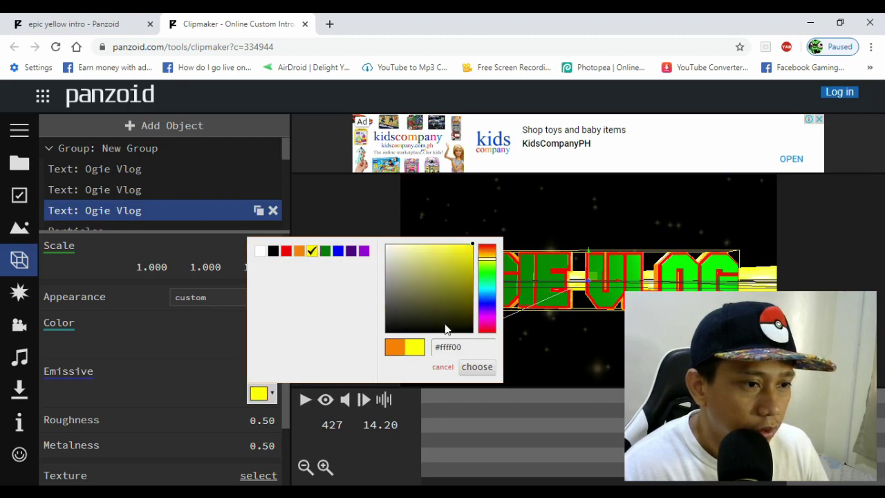
{"action": "left_click", "coordinate": [477, 367]}
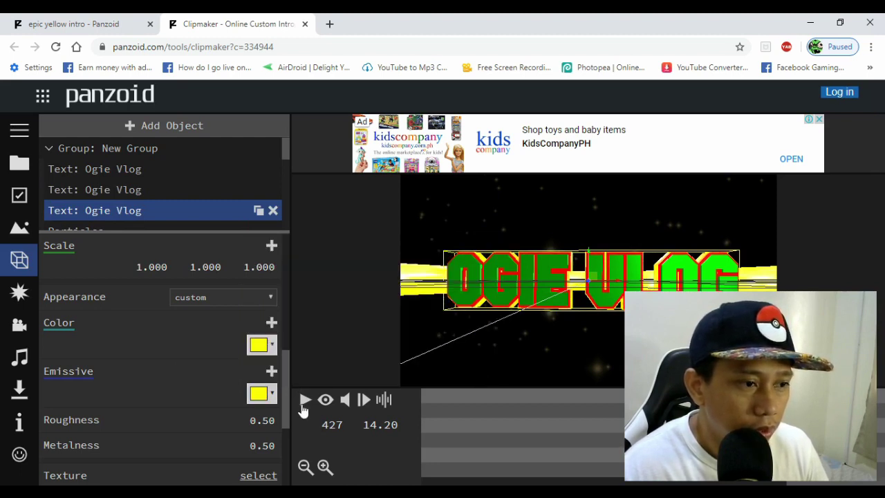
Step: Play the recoloured intro and pause it at frame 227 (7.26 s)
{"action": "left_click", "coordinate": [305, 401]}
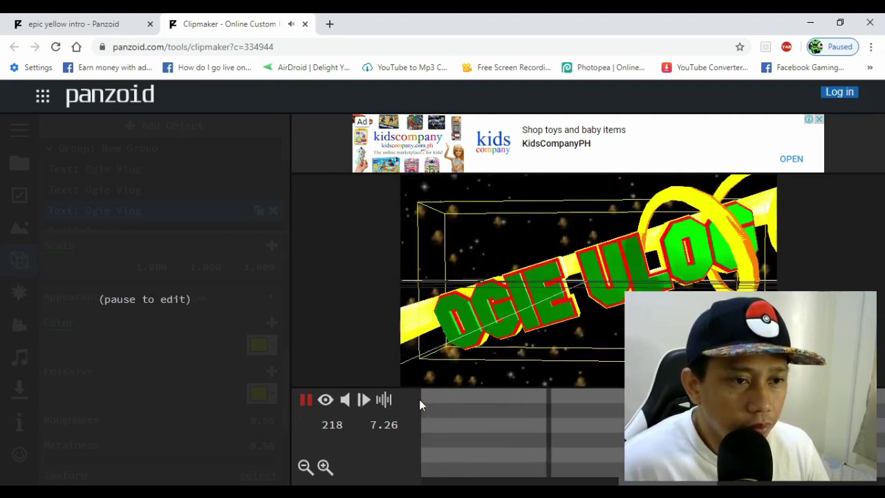
{"action": "key", "text": "space"}
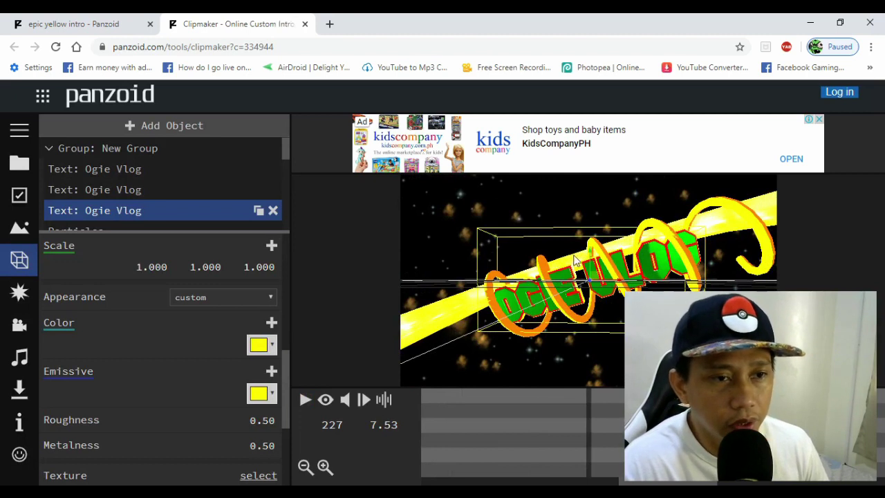
{"action": "scroll", "coordinate": [285, 149], "scroll_direction": "down", "scroll_amount": 1}
{"action": "left_click_drag", "start_coordinate": [284, 151], "coordinate": [283, 166]}
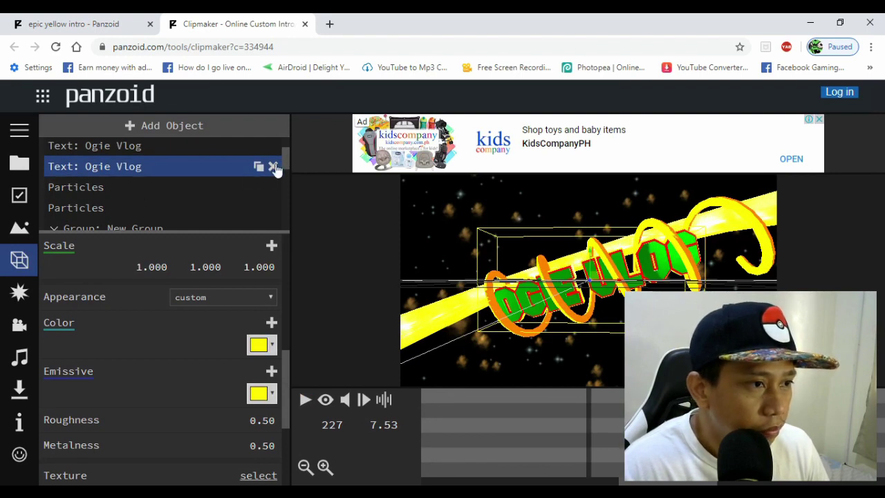
{"action": "left_click_drag", "start_coordinate": [284, 154], "coordinate": [285, 185]}
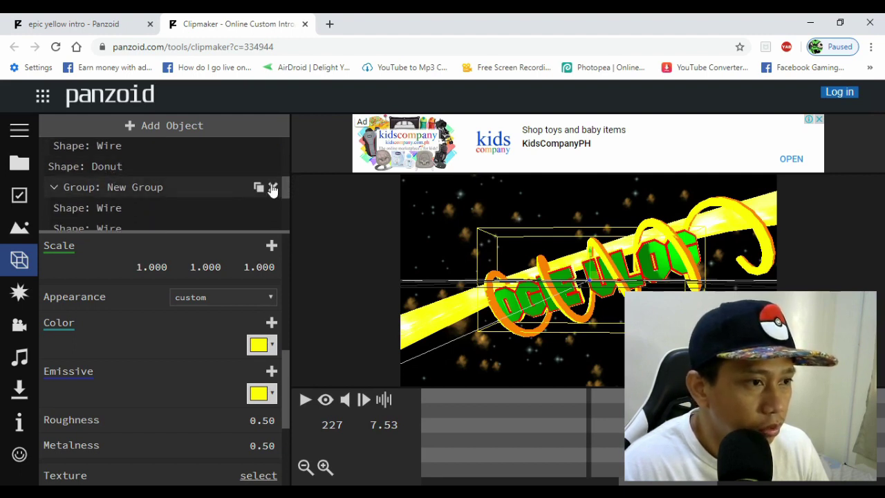
{"action": "mouse_move", "coordinate": [284, 182]}
{"action": "left_mouse_down"}
{"action": "mouse_move", "coordinate": [286, 196]}
{"action": "mouse_move", "coordinate": [285, 181]}
{"action": "left_mouse_up"}
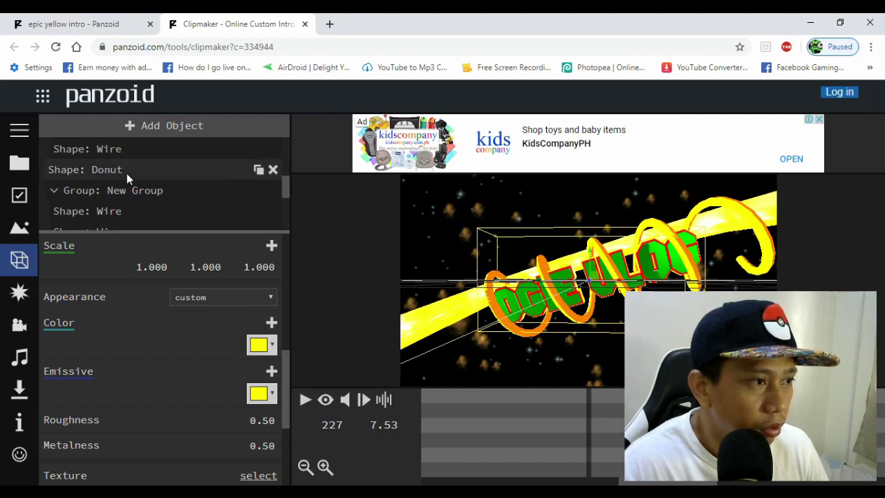
Step: Select the Donut shape and try green and red glows with red and yellow base colours
{"action": "left_click", "coordinate": [127, 173]}
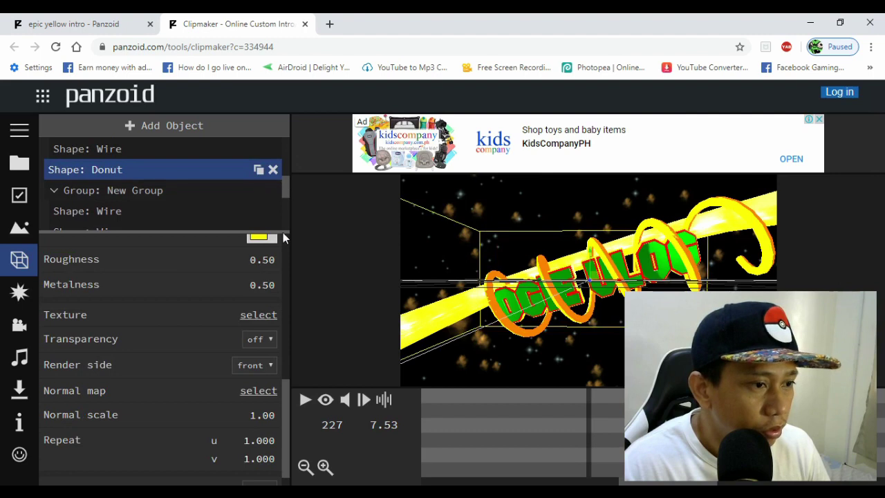
{"action": "left_click_drag", "start_coordinate": [289, 400], "coordinate": [290, 341]}
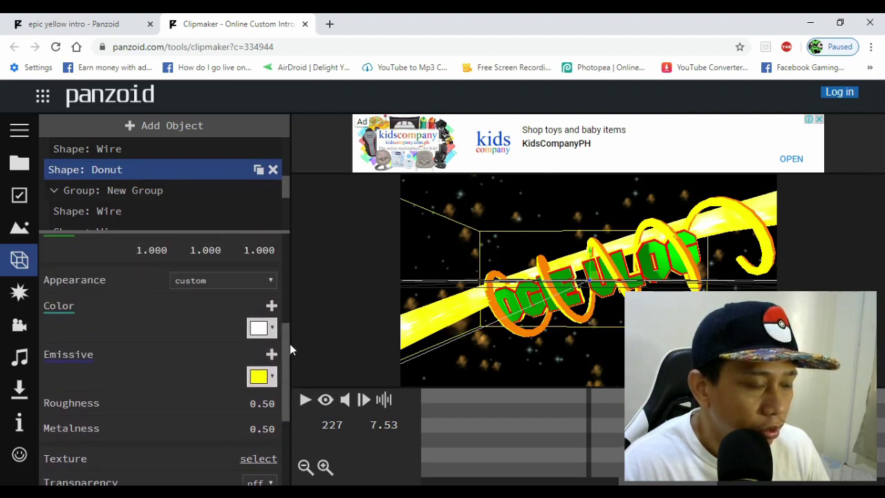
{"action": "left_click", "coordinate": [269, 386]}
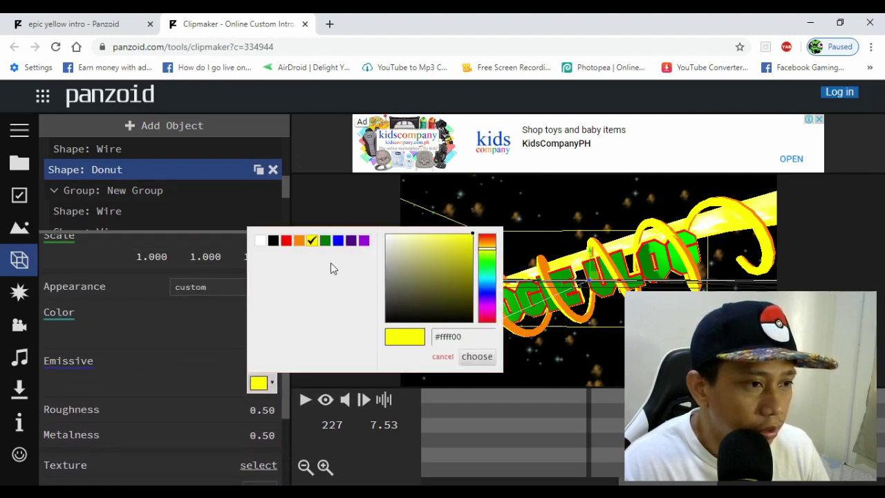
{"action": "left_click", "coordinate": [327, 243]}
{"action": "left_click", "coordinate": [476, 356]}
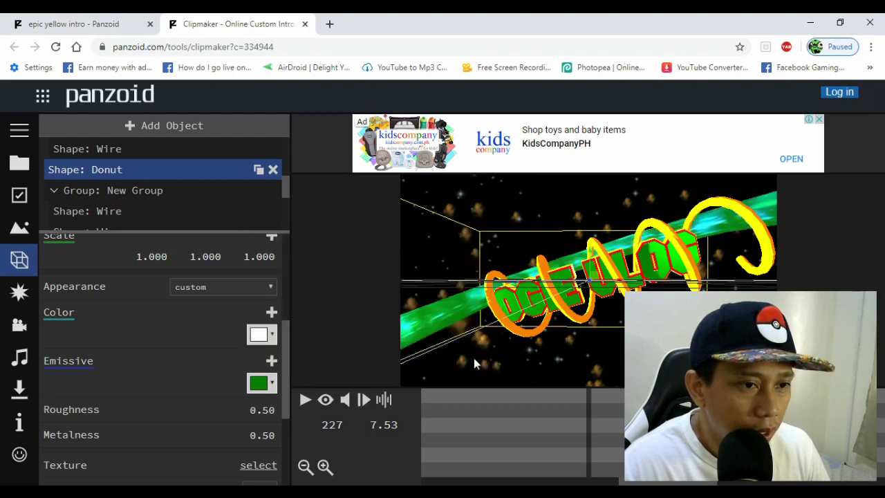
{"action": "left_click", "coordinate": [276, 336]}
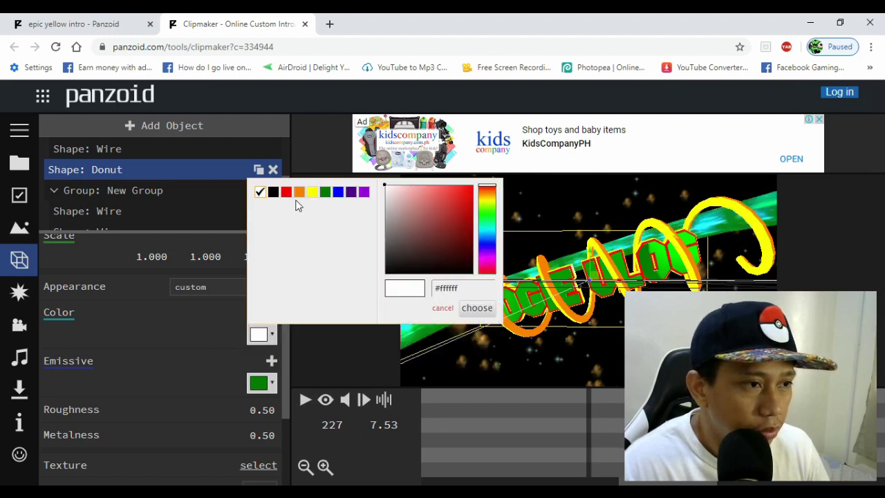
{"action": "left_click", "coordinate": [476, 309]}
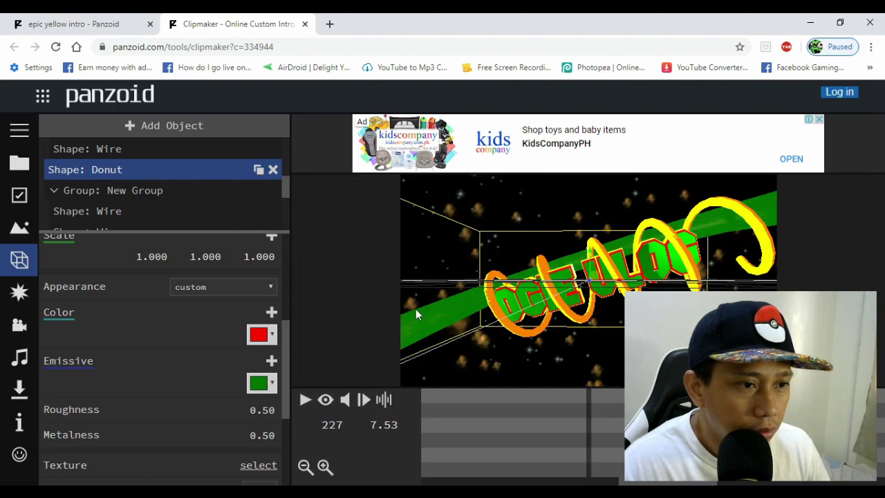
{"action": "left_click", "coordinate": [274, 338]}
{"action": "left_click", "coordinate": [313, 193]}
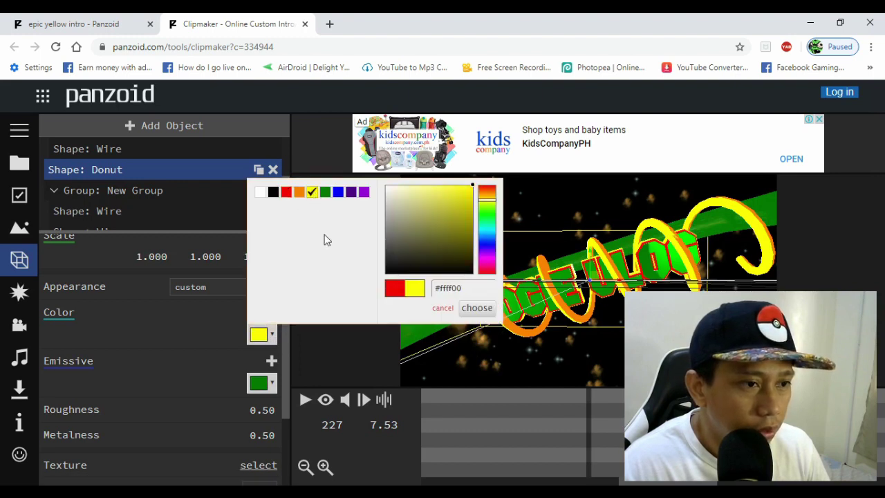
{"action": "left_click", "coordinate": [479, 309]}
{"action": "left_click", "coordinate": [271, 387]}
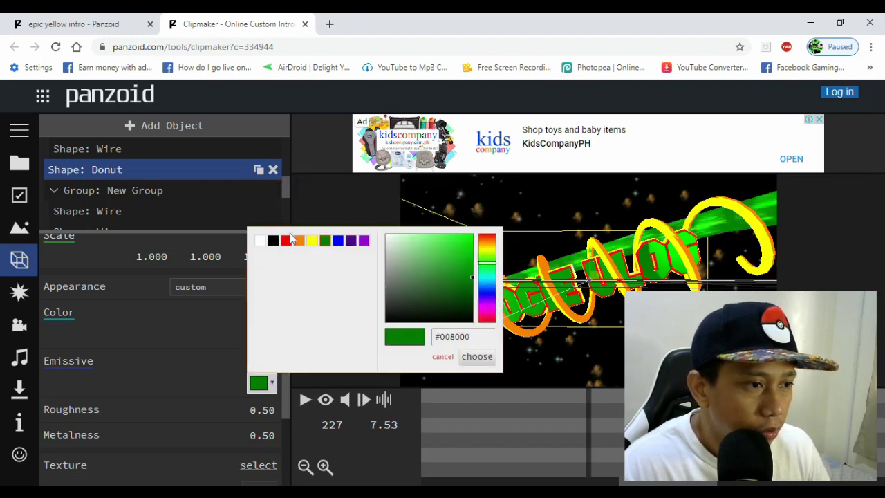
{"action": "left_click", "coordinate": [286, 241]}
{"action": "left_click", "coordinate": [475, 356]}
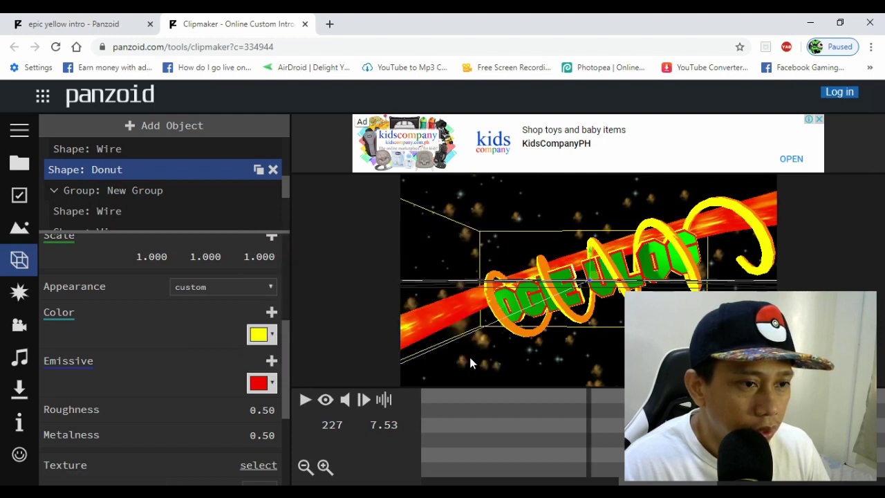
Step: Settle the donut on a green Emissive glow with a white base Color
{"action": "left_click", "coordinate": [271, 385]}
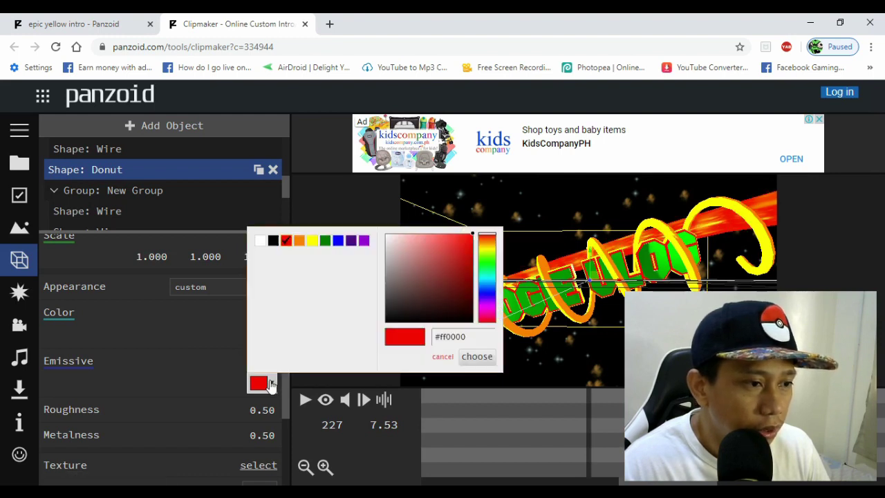
{"action": "left_click", "coordinate": [325, 242]}
{"action": "left_click", "coordinate": [476, 357]}
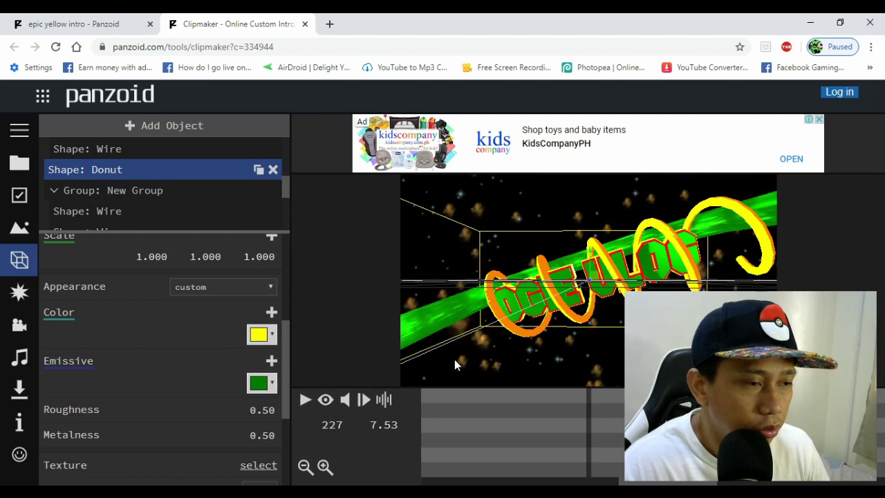
{"action": "left_click", "coordinate": [271, 337]}
{"action": "left_click", "coordinate": [260, 192]}
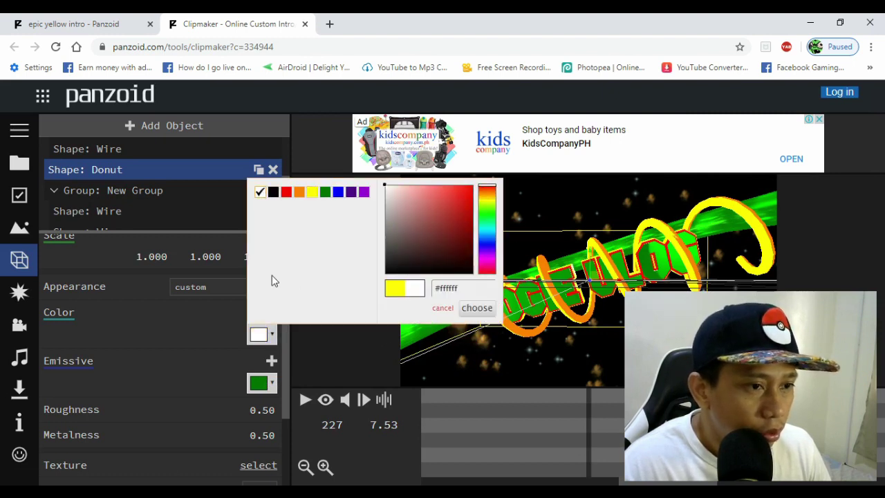
{"action": "left_click", "coordinate": [478, 311]}
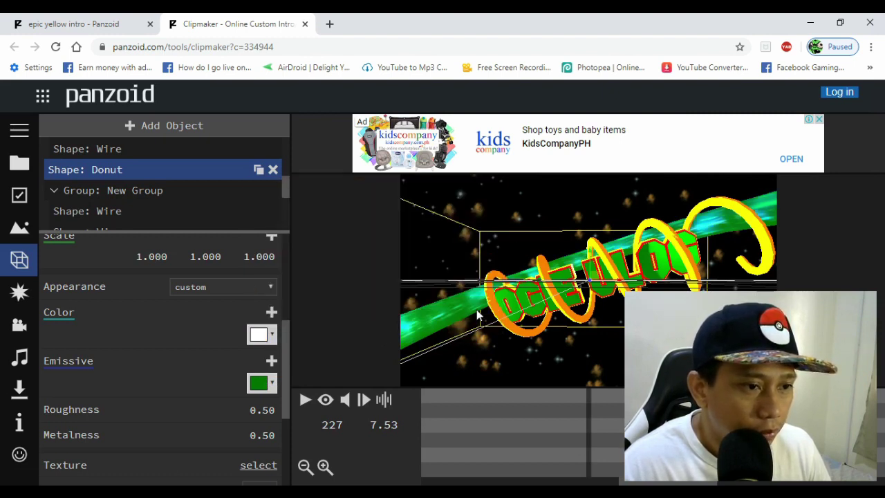
Step: Preview the intro, pause at frame 415 (13.80 s) and orbit around the scene
{"action": "left_click", "coordinate": [306, 401]}
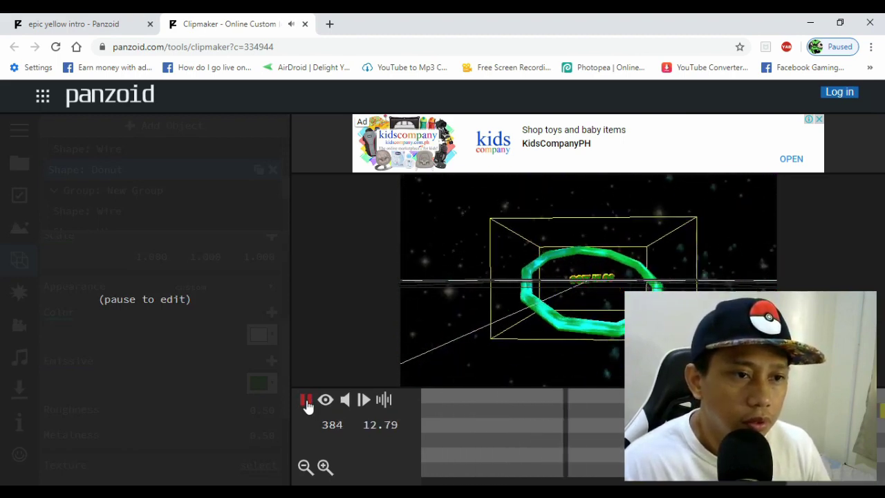
{"action": "left_click", "coordinate": [306, 401]}
{"action": "left_click_drag", "start_coordinate": [477, 356], "coordinate": [541, 374]}
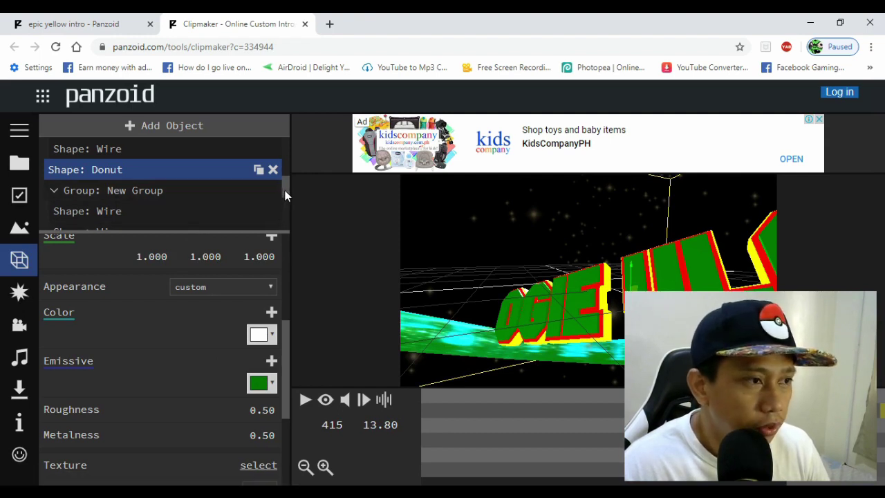
{"action": "left_click_drag", "start_coordinate": [284, 192], "coordinate": [285, 200]}
{"action": "scroll", "coordinate": [284, 203], "scroll_direction": "down", "scroll_amount": 1}
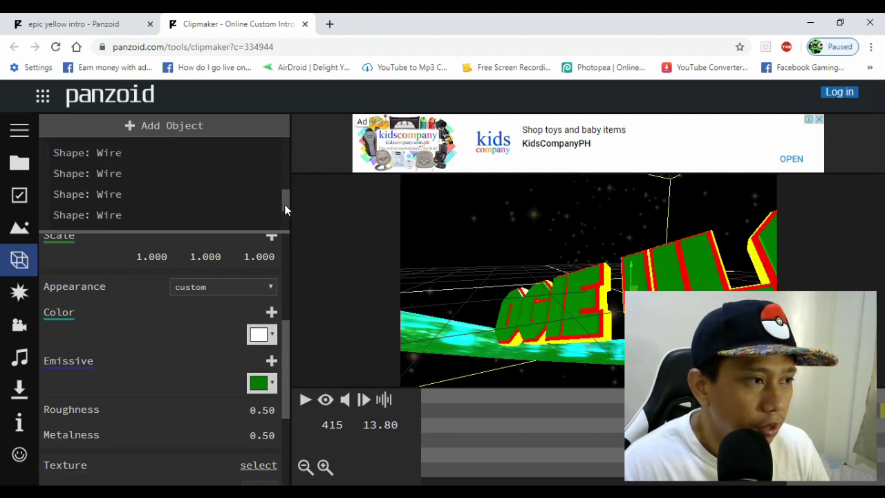
Step: Select each of the wire shapes in the object list in turn
{"action": "left_click", "coordinate": [184, 161]}
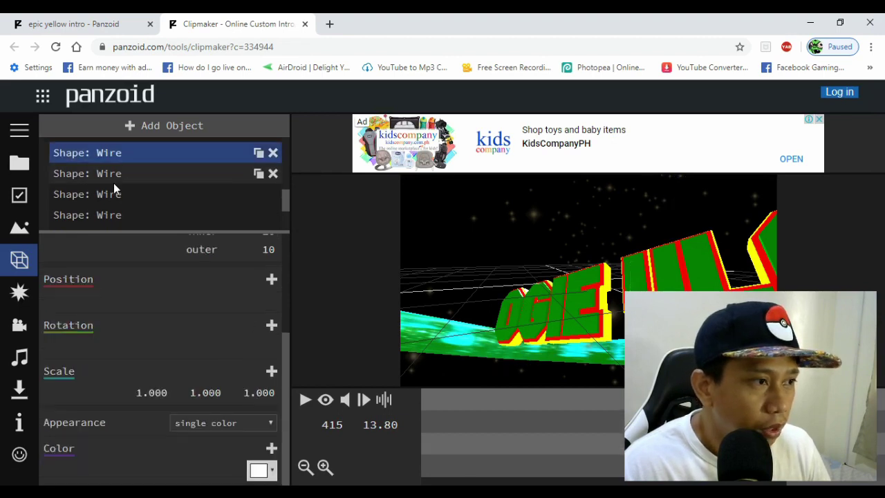
{"action": "left_click", "coordinate": [113, 181]}
{"action": "left_click", "coordinate": [178, 190]}
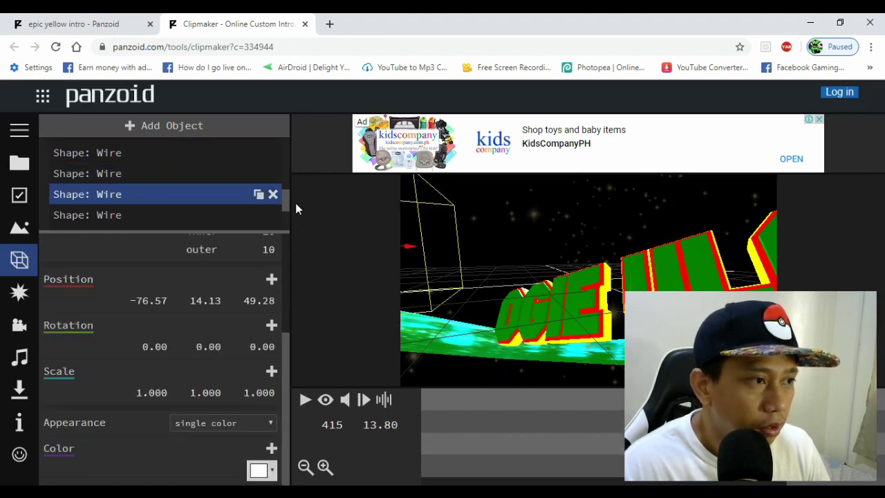
{"action": "scroll", "coordinate": [284, 203], "scroll_direction": "down", "scroll_amount": 1}
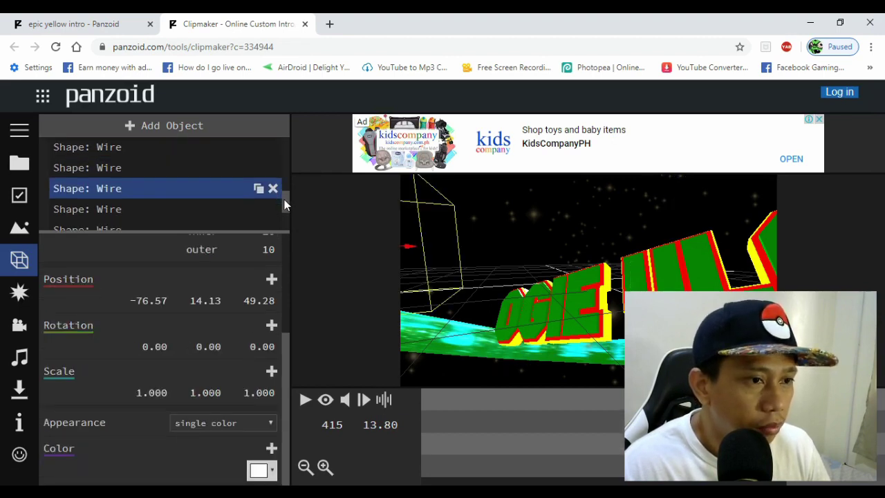
{"action": "left_click", "coordinate": [191, 199]}
{"action": "left_click", "coordinate": [184, 216]}
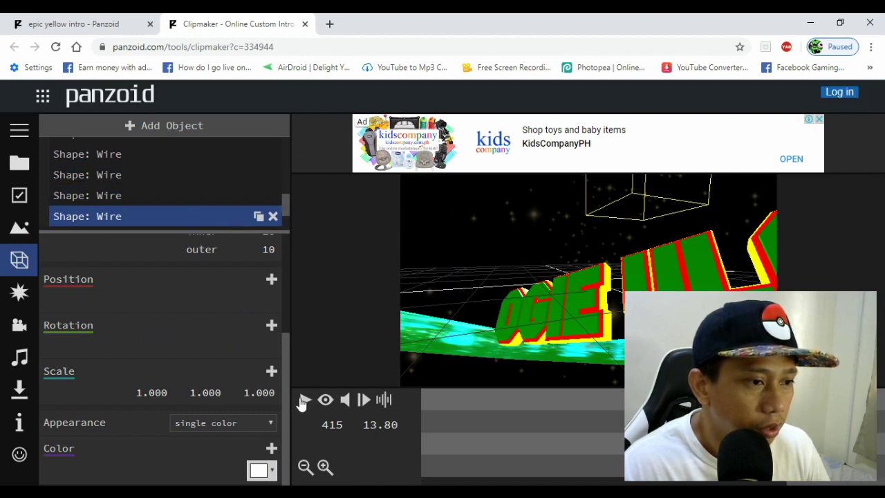
Step: Play the intro, pause it at frame 293, and orbit the view toward the OGIE VLOG text
{"action": "left_click", "coordinate": [303, 401]}
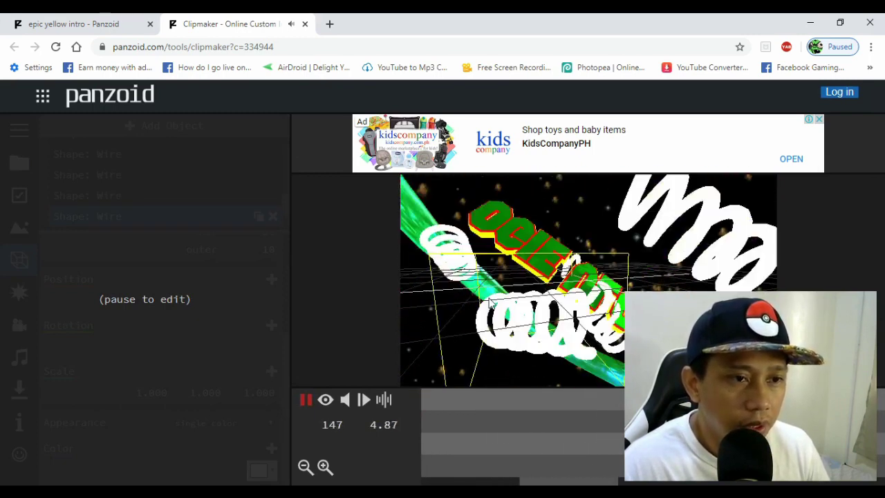
{"action": "key", "text": "space"}
{"action": "key", "text": "space"}
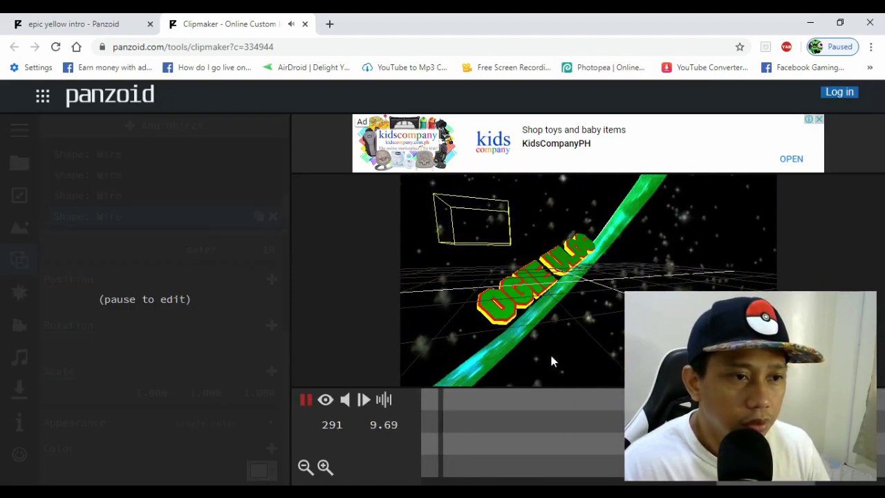
{"action": "key", "text": "space"}
{"action": "mouse_move", "coordinate": [555, 323]}
{"action": "left_mouse_down"}
{"action": "mouse_move", "coordinate": [494, 357]}
{"action": "mouse_move", "coordinate": [493, 259]}
{"action": "left_mouse_up"}
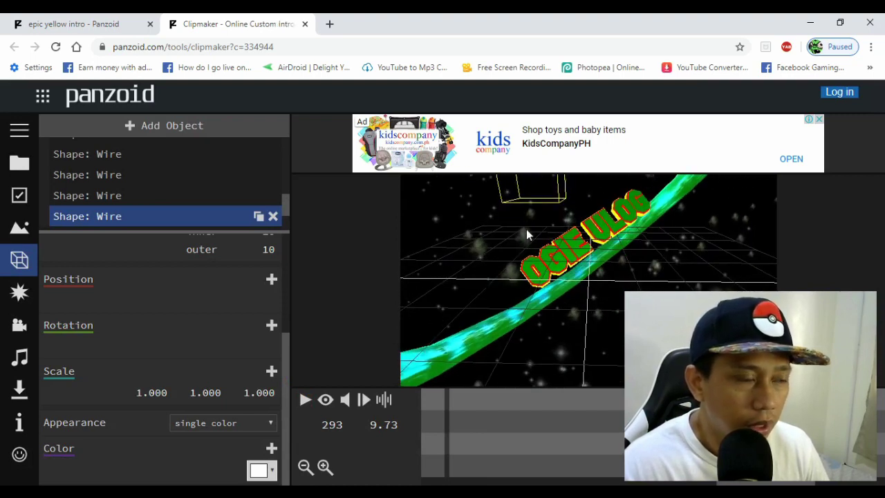
Step: Select the first Particles layer and drag one of its Color gradient stops to the right
{"action": "left_click_drag", "start_coordinate": [287, 199], "coordinate": [289, 162]}
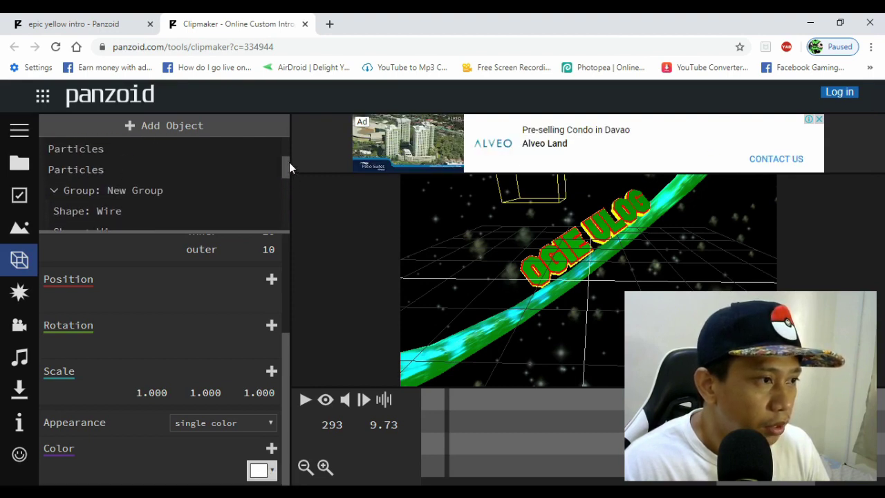
{"action": "left_click_drag", "start_coordinate": [286, 177], "coordinate": [208, 182]}
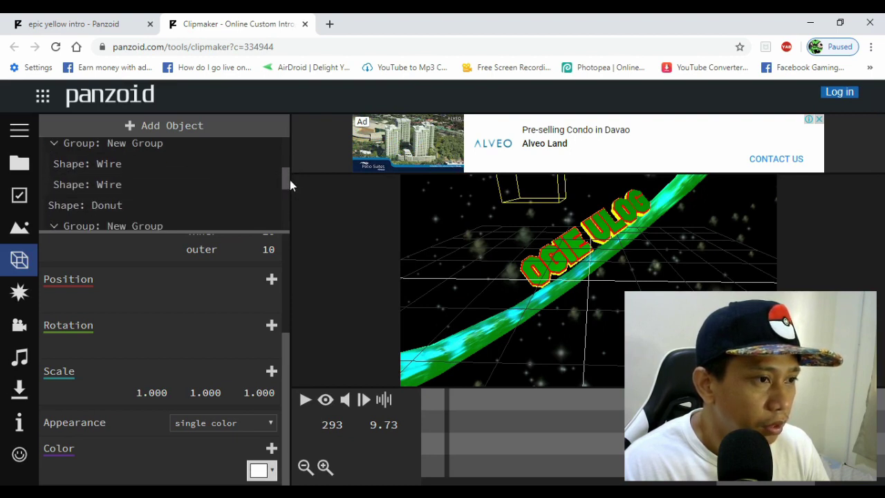
{"action": "mouse_move", "coordinate": [283, 184]}
{"action": "left_mouse_down"}
{"action": "mouse_move", "coordinate": [244, 173]}
{"action": "mouse_move", "coordinate": [285, 161]}
{"action": "left_mouse_up"}
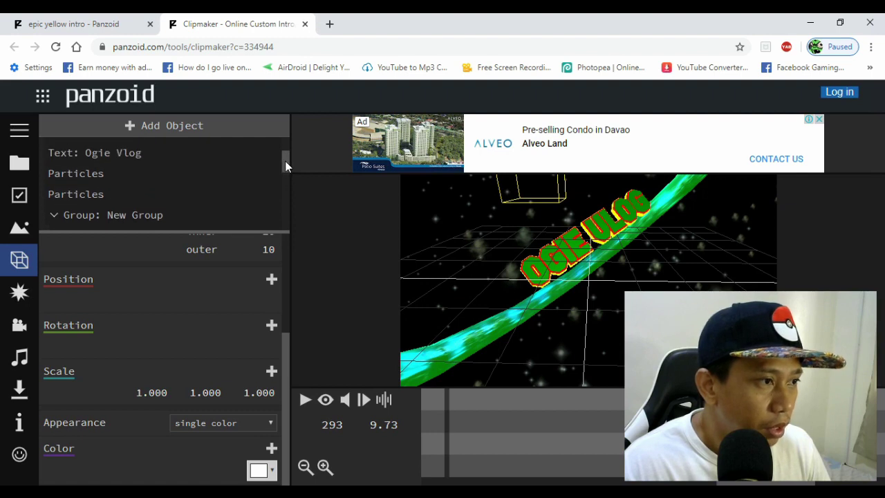
{"action": "left_click", "coordinate": [178, 177]}
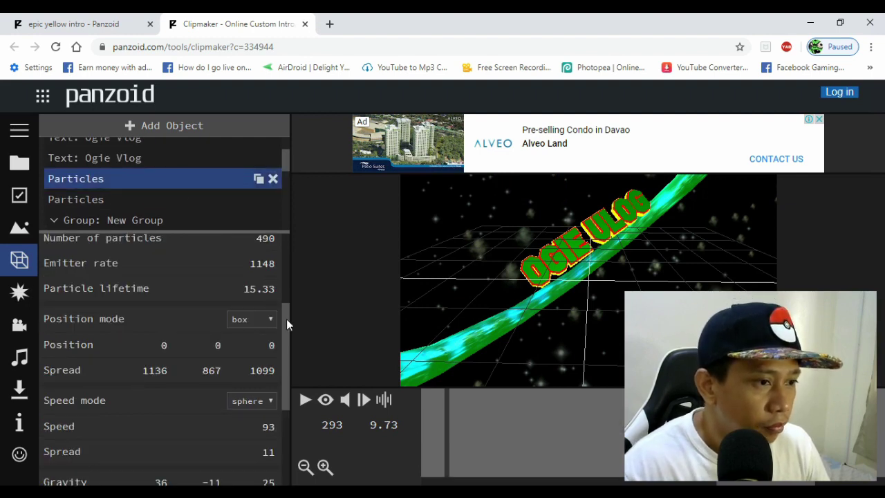
{"action": "mouse_move", "coordinate": [287, 319]}
{"action": "left_mouse_down"}
{"action": "mouse_move", "coordinate": [287, 419]}
{"action": "mouse_move", "coordinate": [303, 260]}
{"action": "left_mouse_up"}
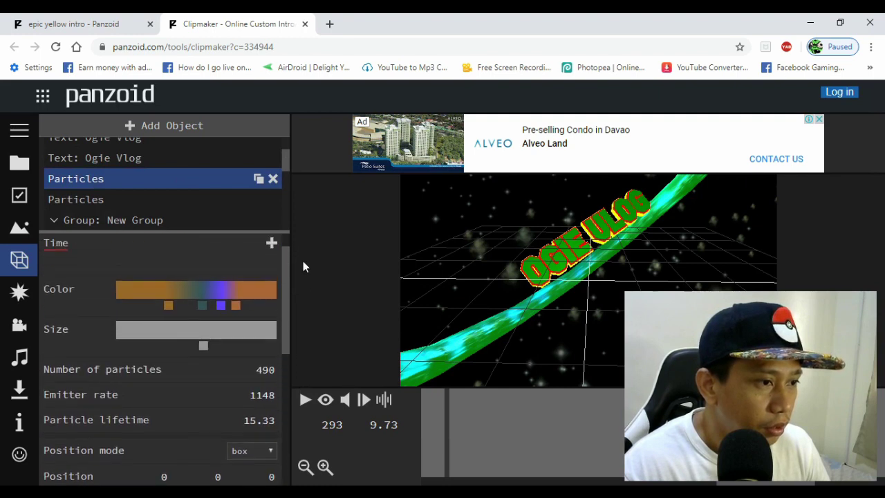
{"action": "scroll", "coordinate": [197, 321], "scroll_direction": "up", "scroll_amount": 1}
{"action": "mouse_move", "coordinate": [171, 334]}
{"action": "left_mouse_down"}
{"action": "mouse_move", "coordinate": [164, 335]}
{"action": "mouse_move", "coordinate": [200, 339]}
{"action": "left_mouse_up"}
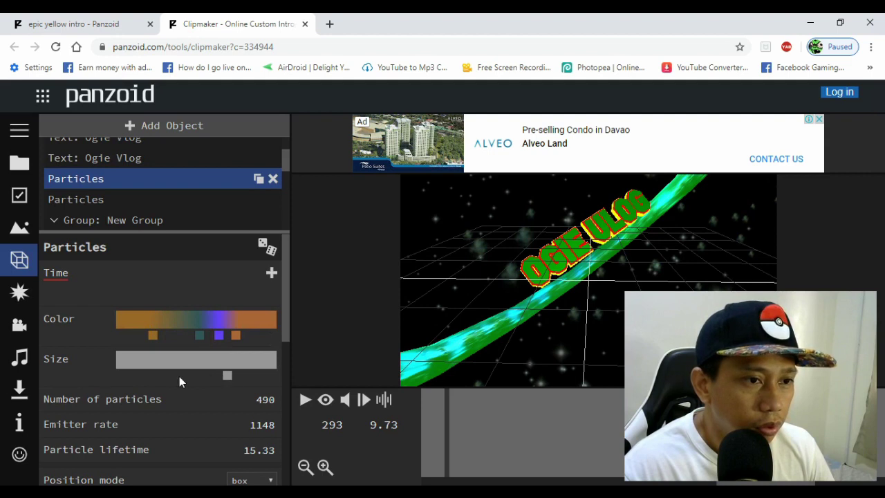
Step: Select the second Particles layer and start the intro preview
{"action": "left_click", "coordinate": [113, 202]}
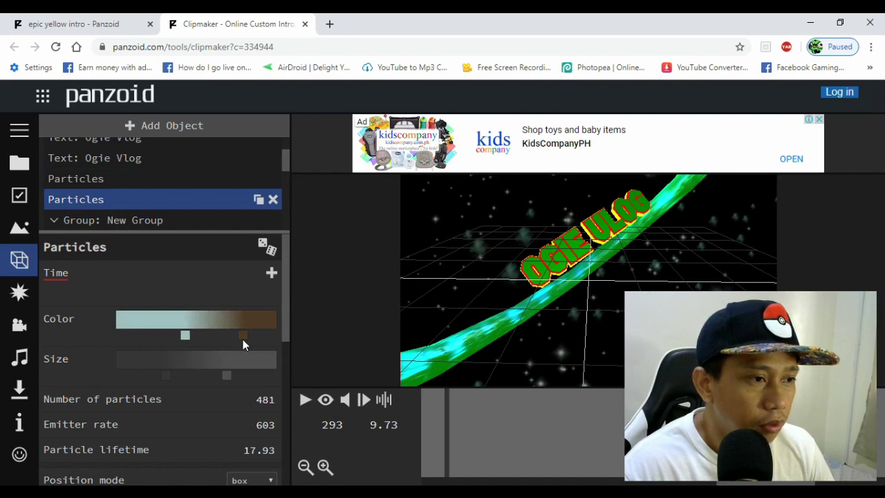
{"action": "left_click", "coordinate": [304, 400]}
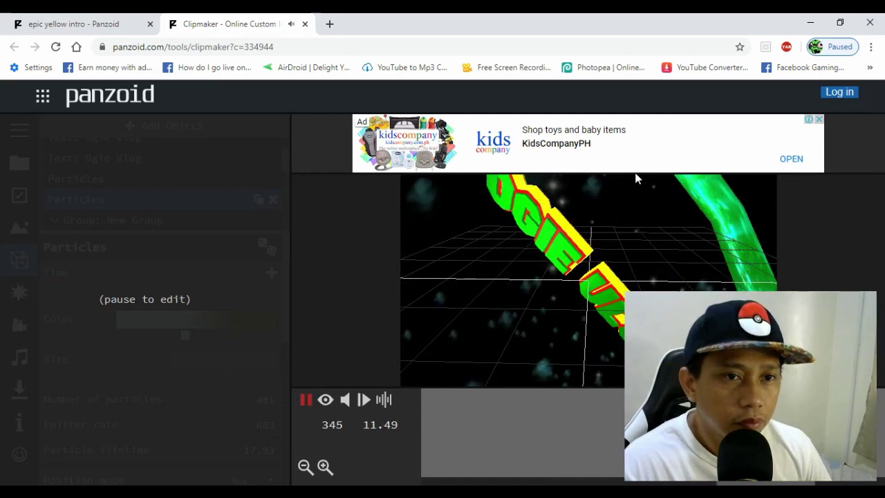
{"action": "left_click", "coordinate": [818, 119]}
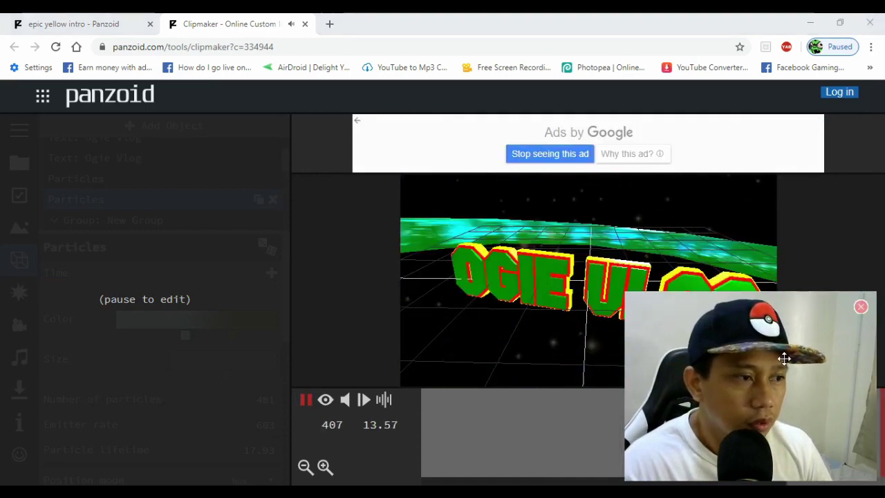
{"action": "left_click_drag", "start_coordinate": [785, 358], "coordinate": [192, 364]}
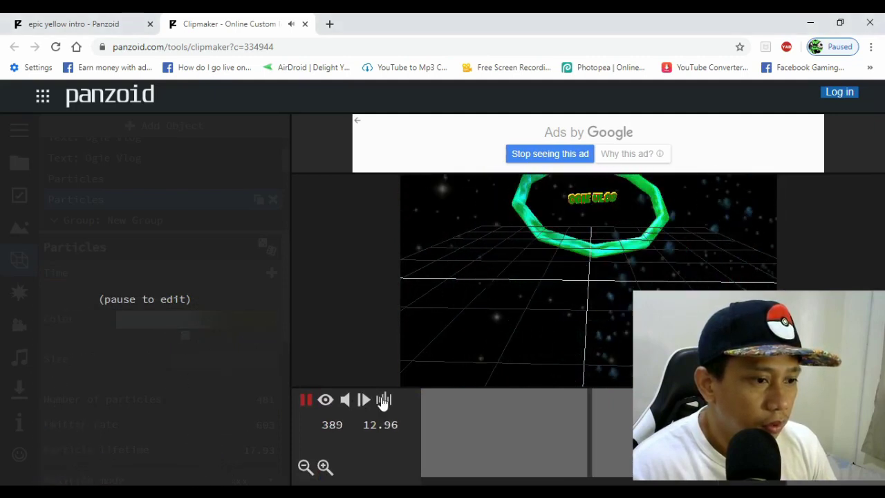
Step: Pause the preview, then replay it and stop at frame 174
{"action": "key", "text": "space"}
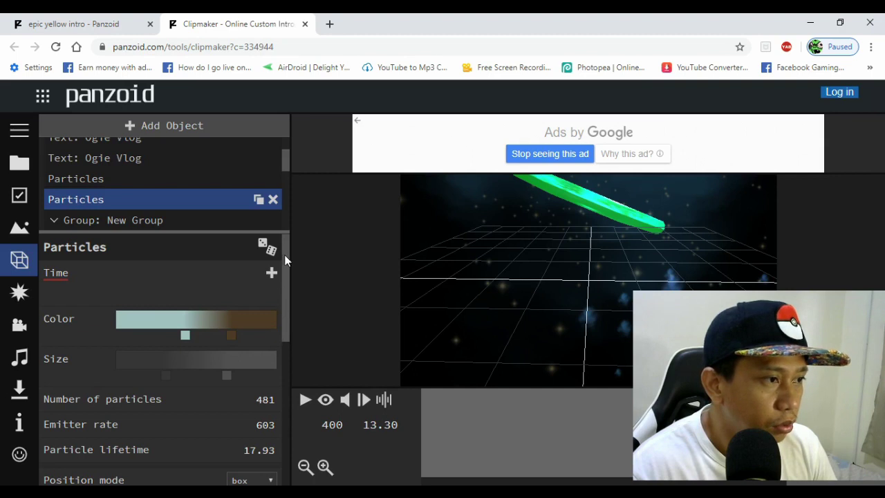
{"action": "mouse_move", "coordinate": [287, 162]}
{"action": "left_mouse_down"}
{"action": "mouse_move", "coordinate": [288, 216]}
{"action": "mouse_move", "coordinate": [293, 147]}
{"action": "left_mouse_up"}
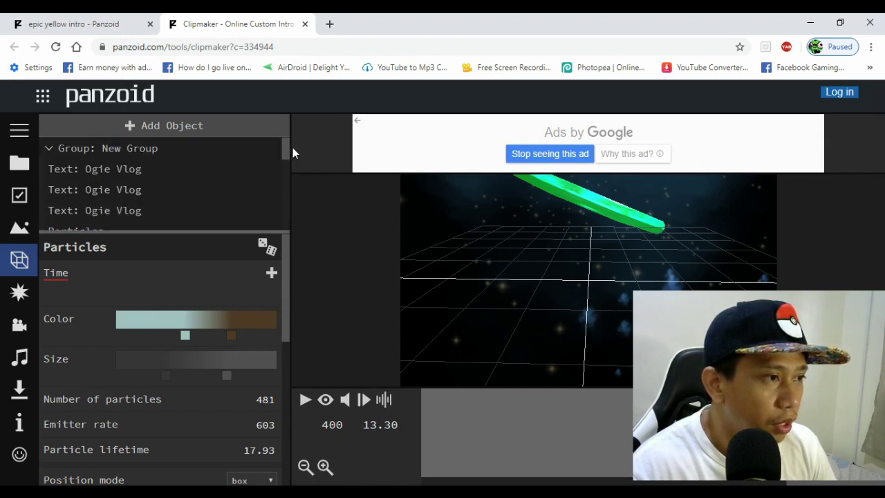
{"action": "left_click_drag", "start_coordinate": [292, 147], "coordinate": [292, 168]}
{"action": "key", "text": "space"}
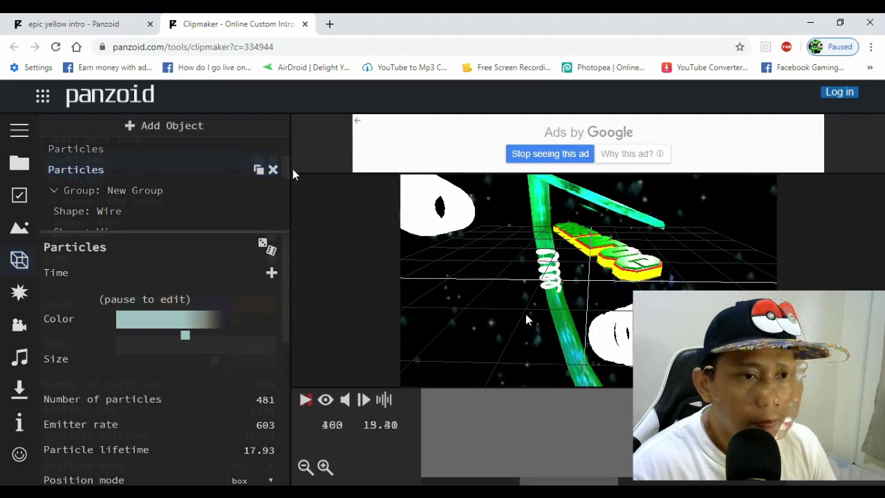
{"action": "key", "text": "space"}
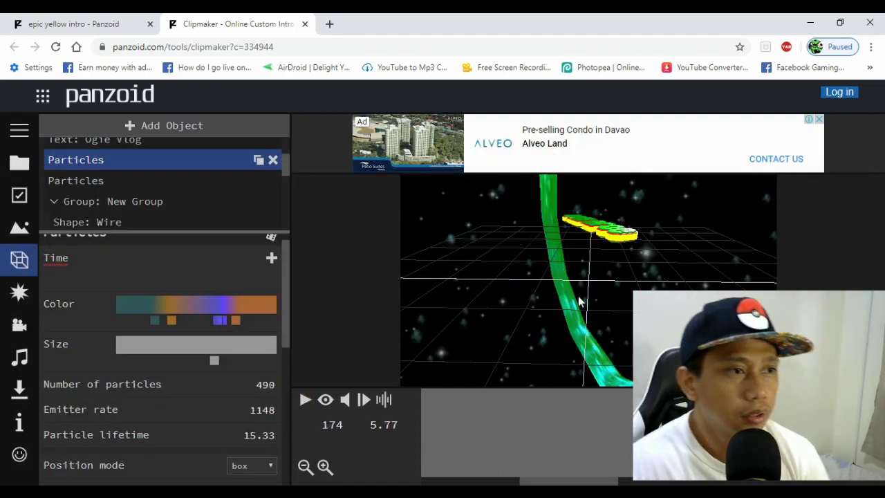
Step: Render the intro as a balanced-mode .mkv (vp8/opus) video, blocking the store-files request
{"action": "left_click", "coordinate": [20, 132]}
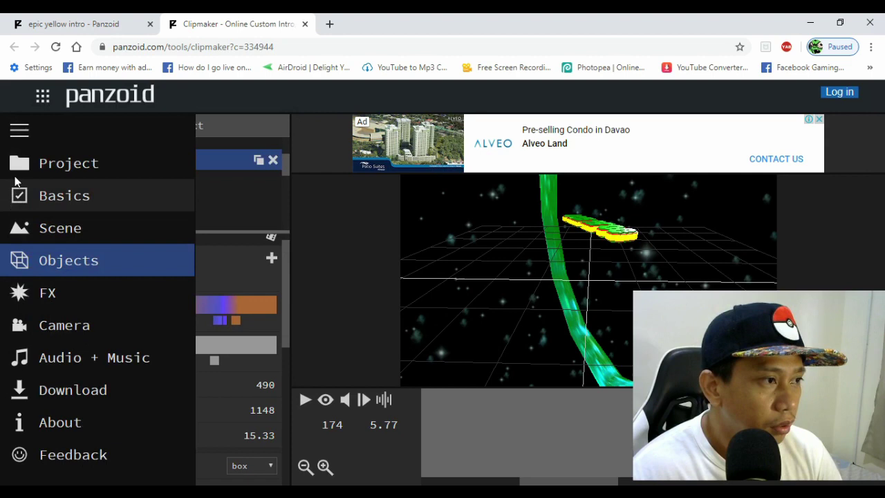
{"action": "left_click", "coordinate": [21, 135]}
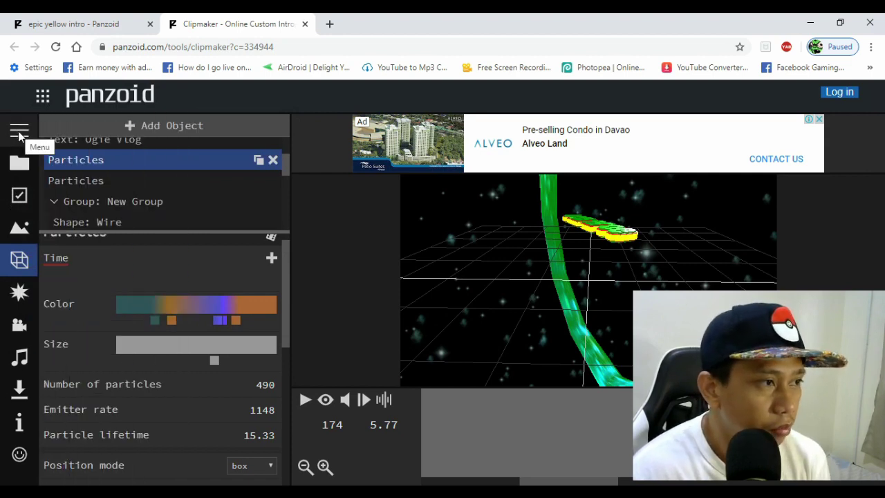
{"action": "left_click", "coordinate": [20, 133]}
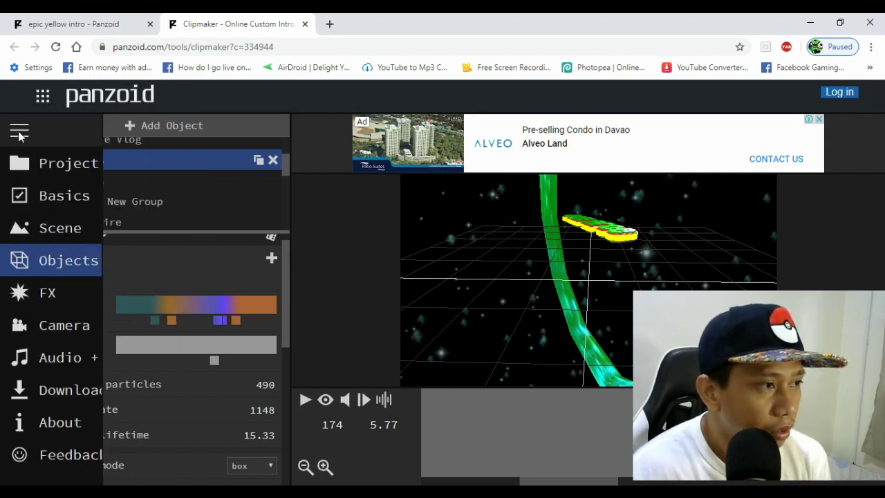
{"action": "left_click", "coordinate": [80, 394]}
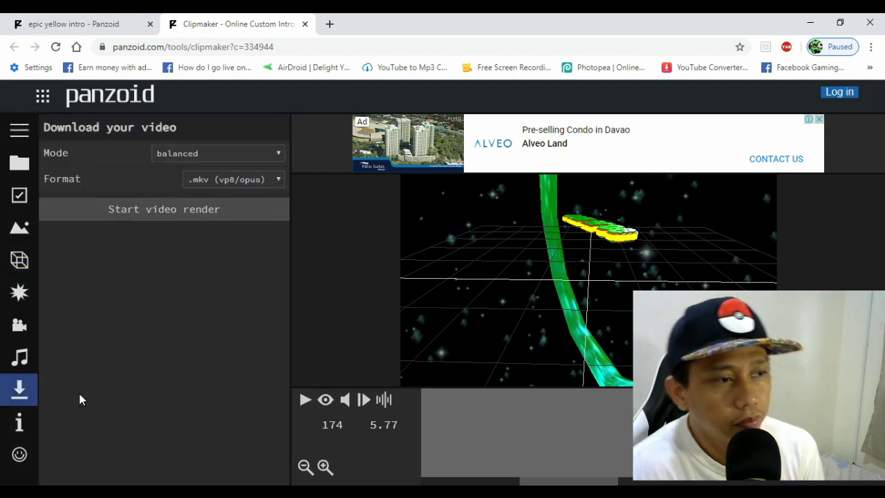
{"action": "left_click", "coordinate": [142, 210]}
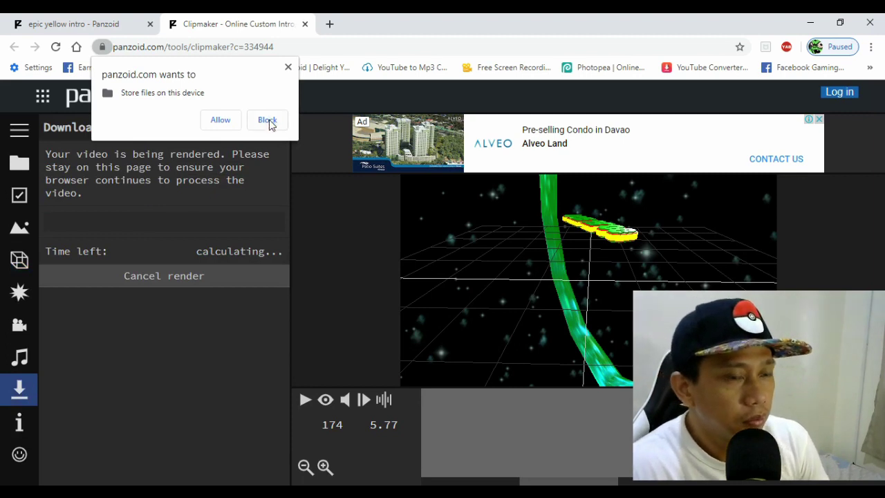
{"action": "left_click", "coordinate": [267, 121]}
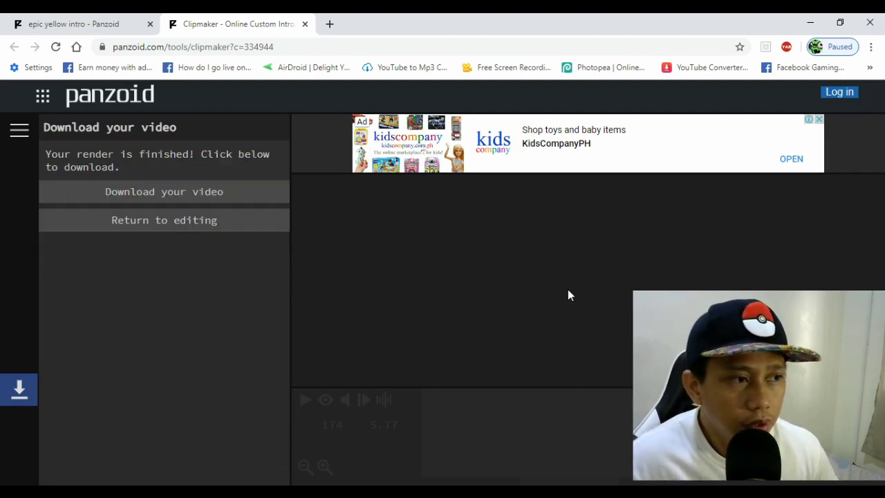
Step: Download the finished render as video (3).mkv and open it from the download bar
{"action": "left_click", "coordinate": [223, 200]}
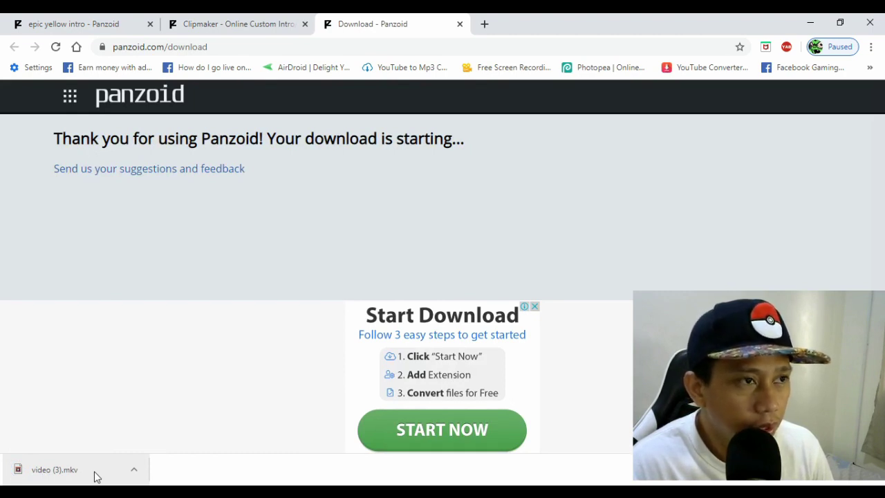
{"action": "left_click", "coordinate": [97, 477]}
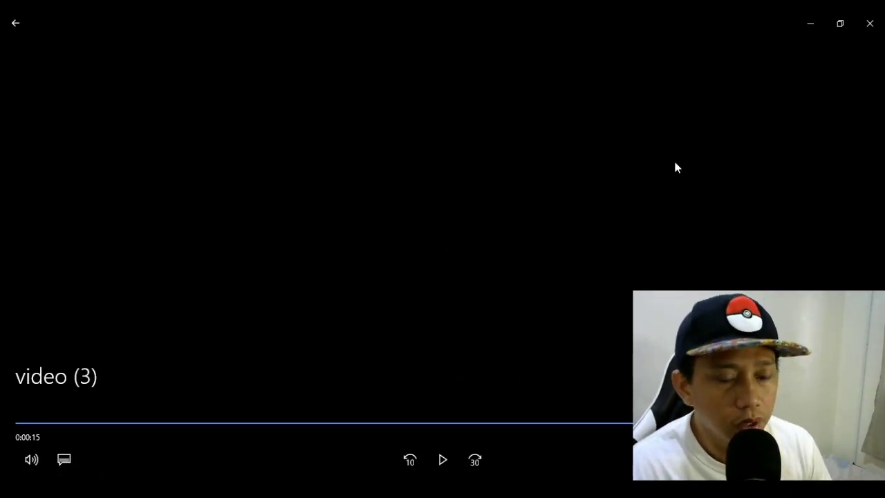
Step: Close the Movies & TV player showing video (3)
{"action": "left_click", "coordinate": [870, 24]}
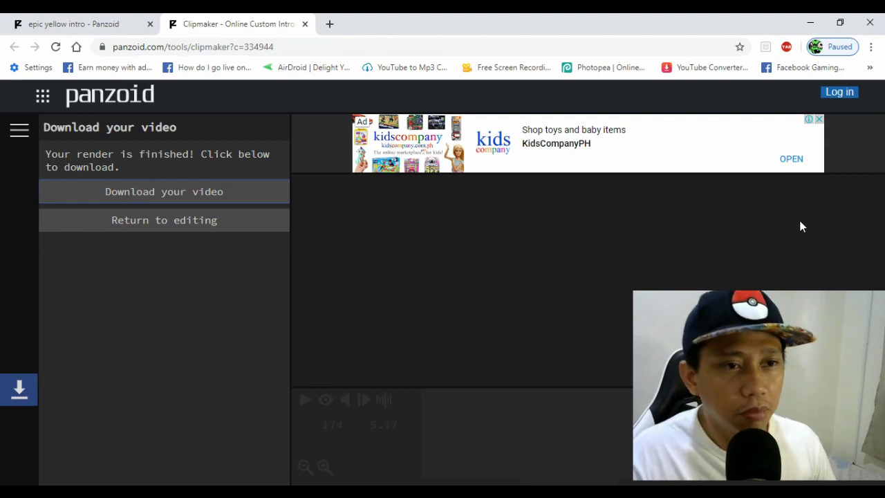
Step: Minimize Chrome to show the desktop with the OGIE VLOG wallpaper
{"action": "left_click", "coordinate": [810, 26]}
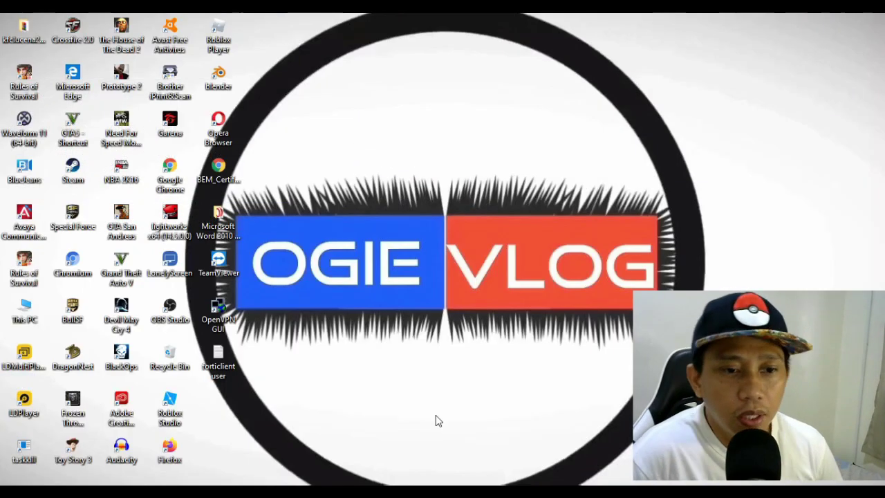